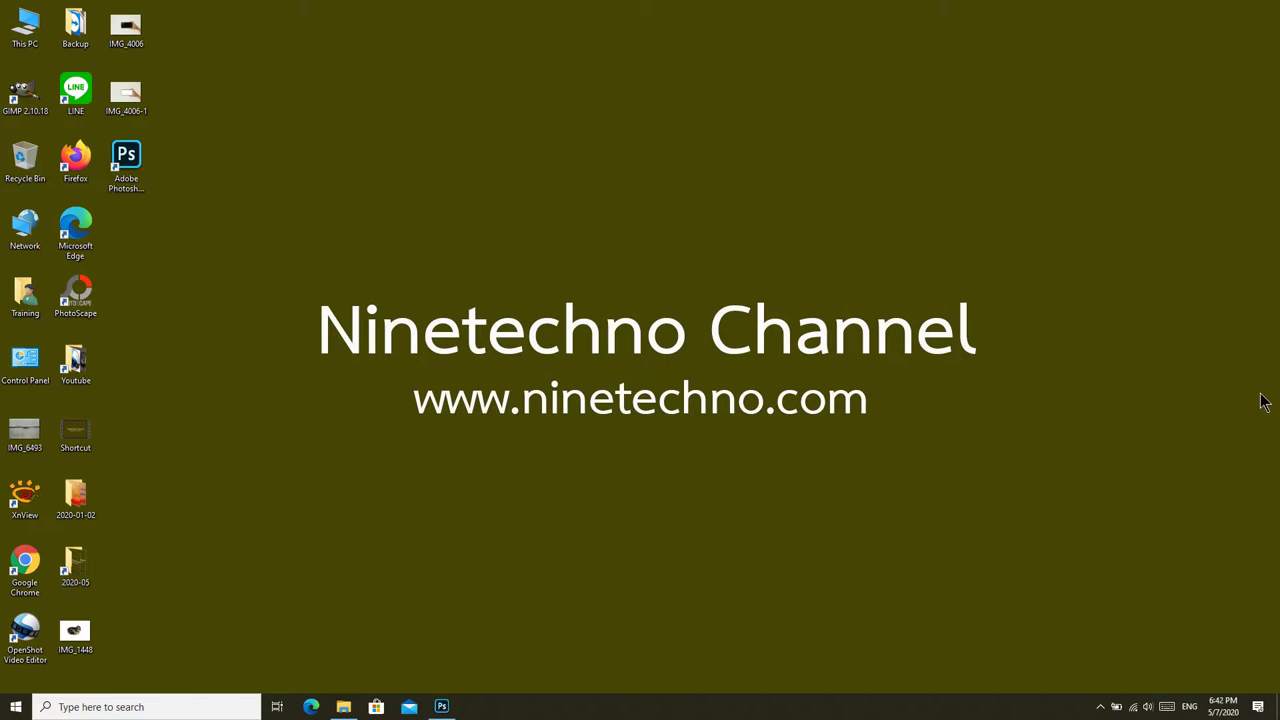
- Bring up Photoshop's Home screen, then minimize it and restore it from the taskbar twice
left_click(441, 706)
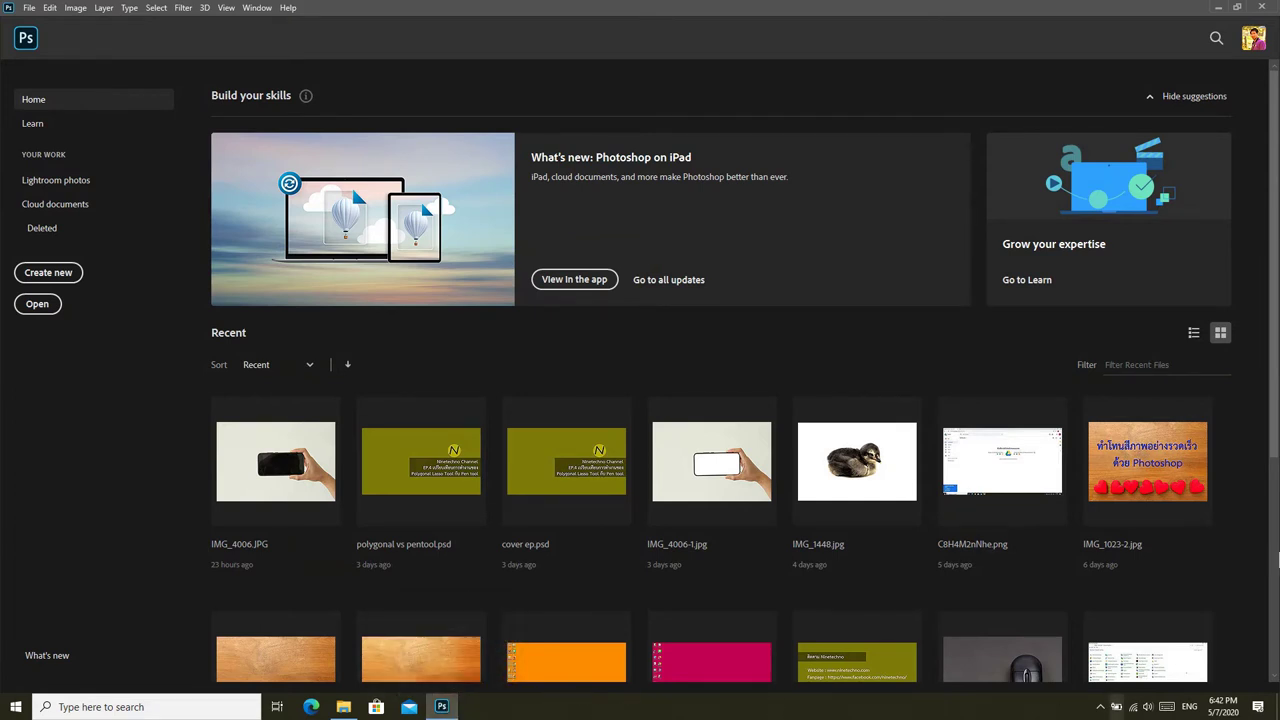
left_click(1217, 7)
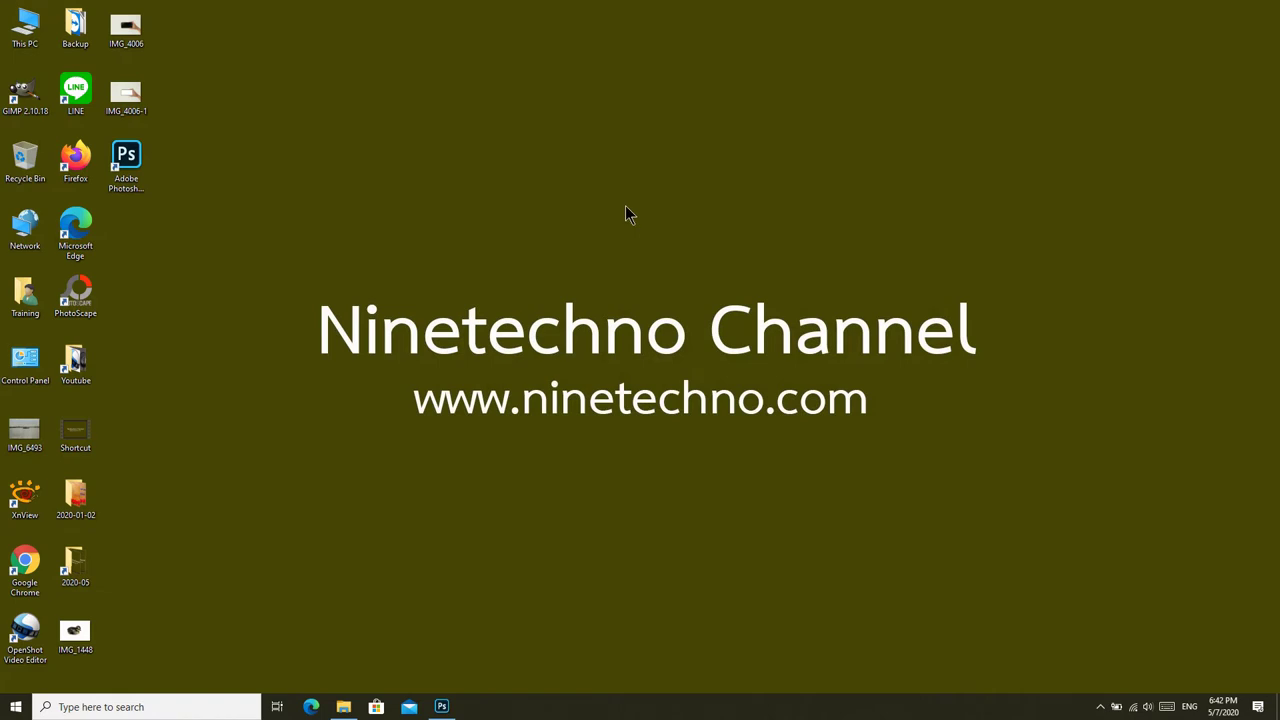
left_click(441, 706)
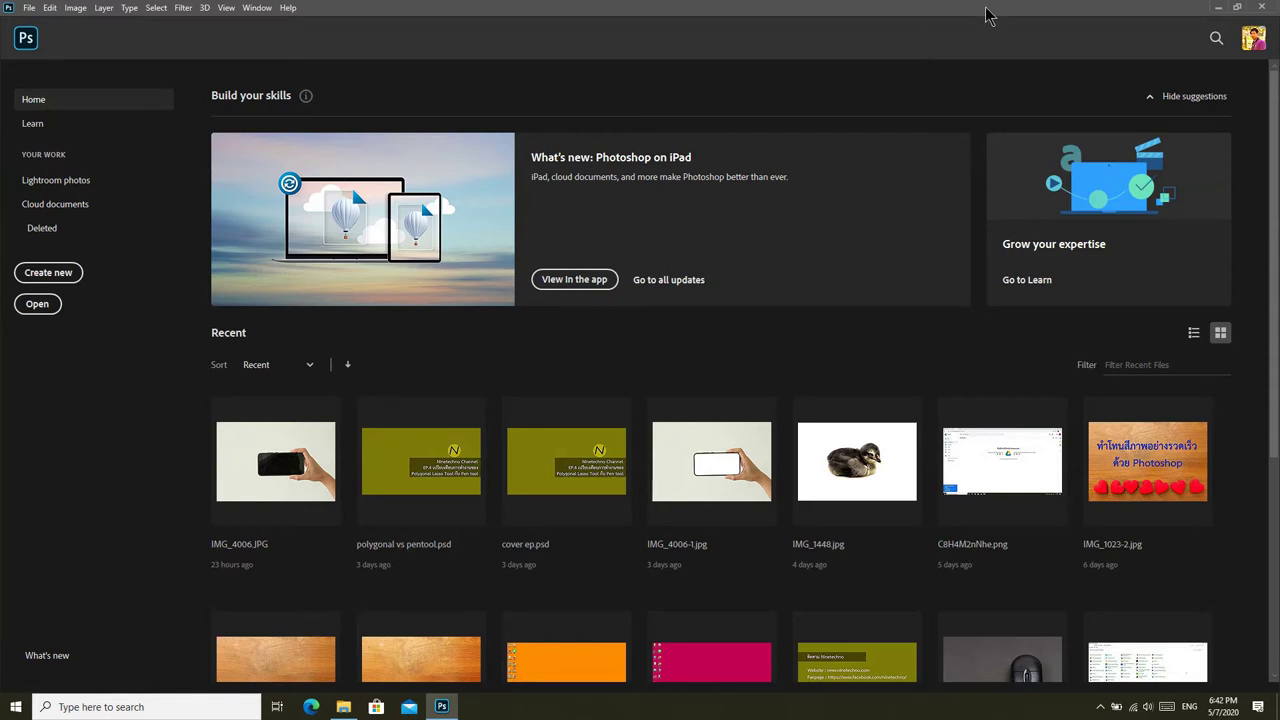
left_click(1218, 15)
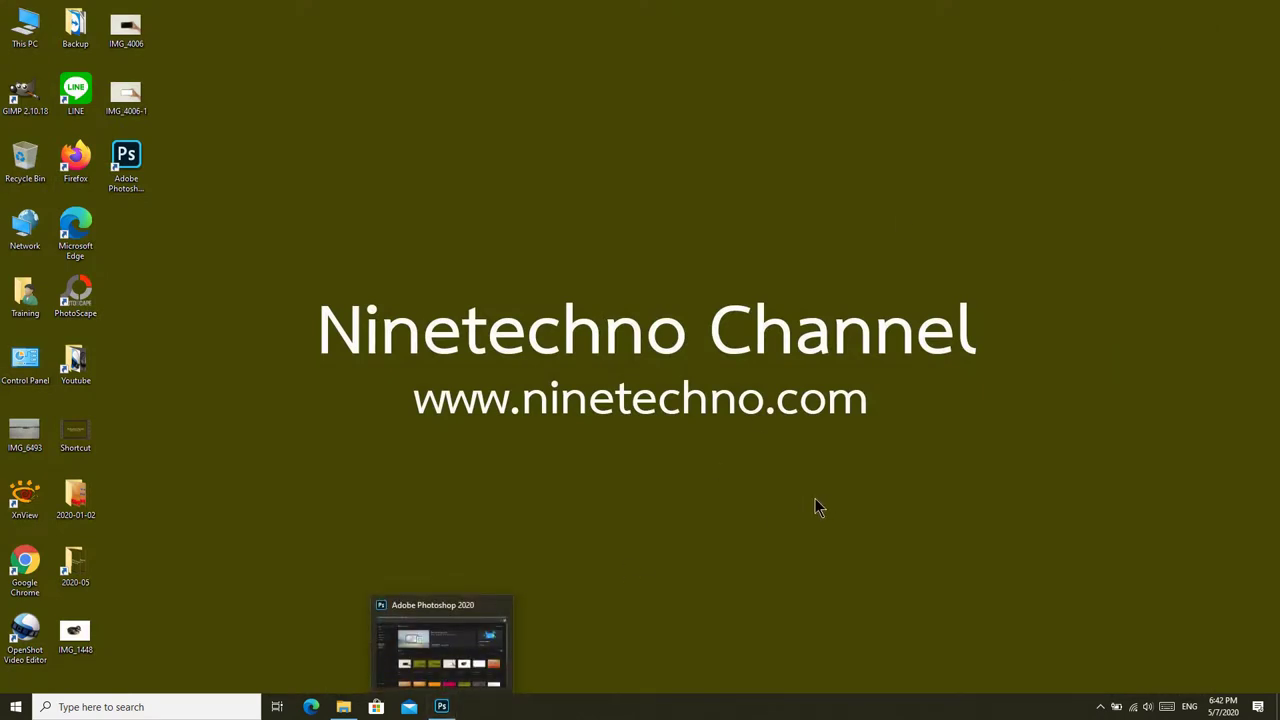
left_click(442, 707)
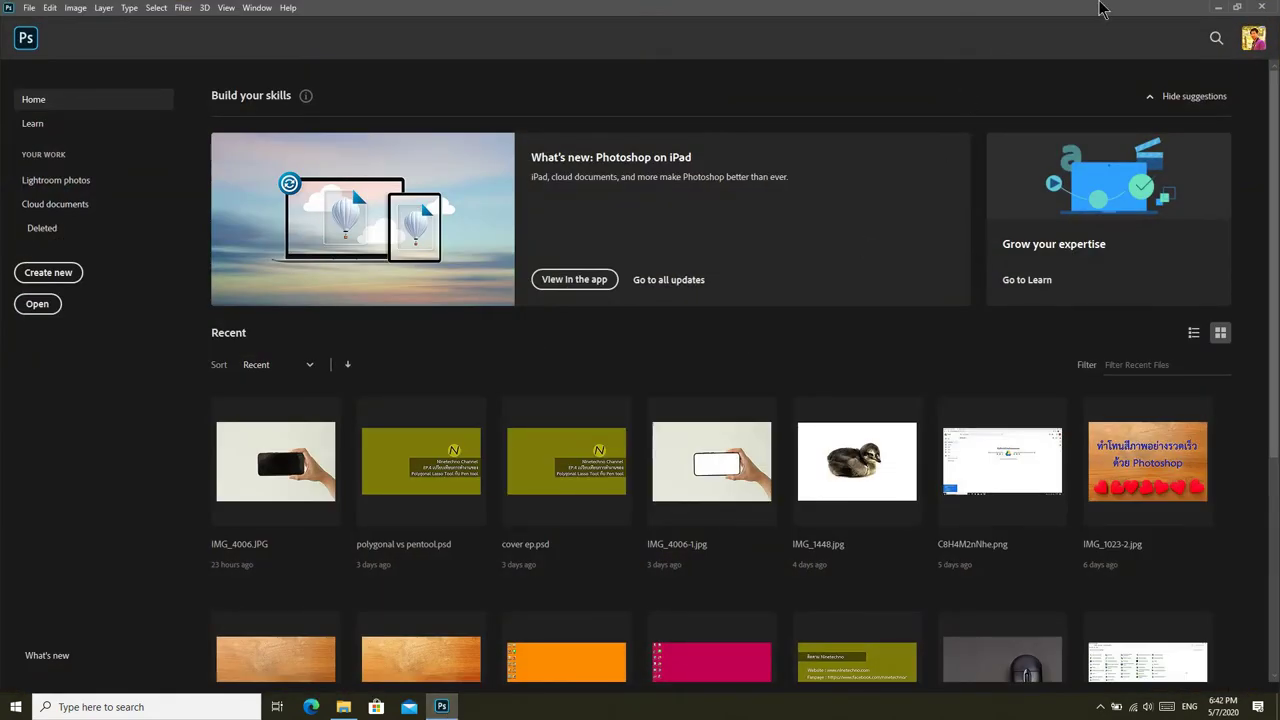
- Toggle the Photoshop window between restored and maximized twice
left_click(1238, 8)
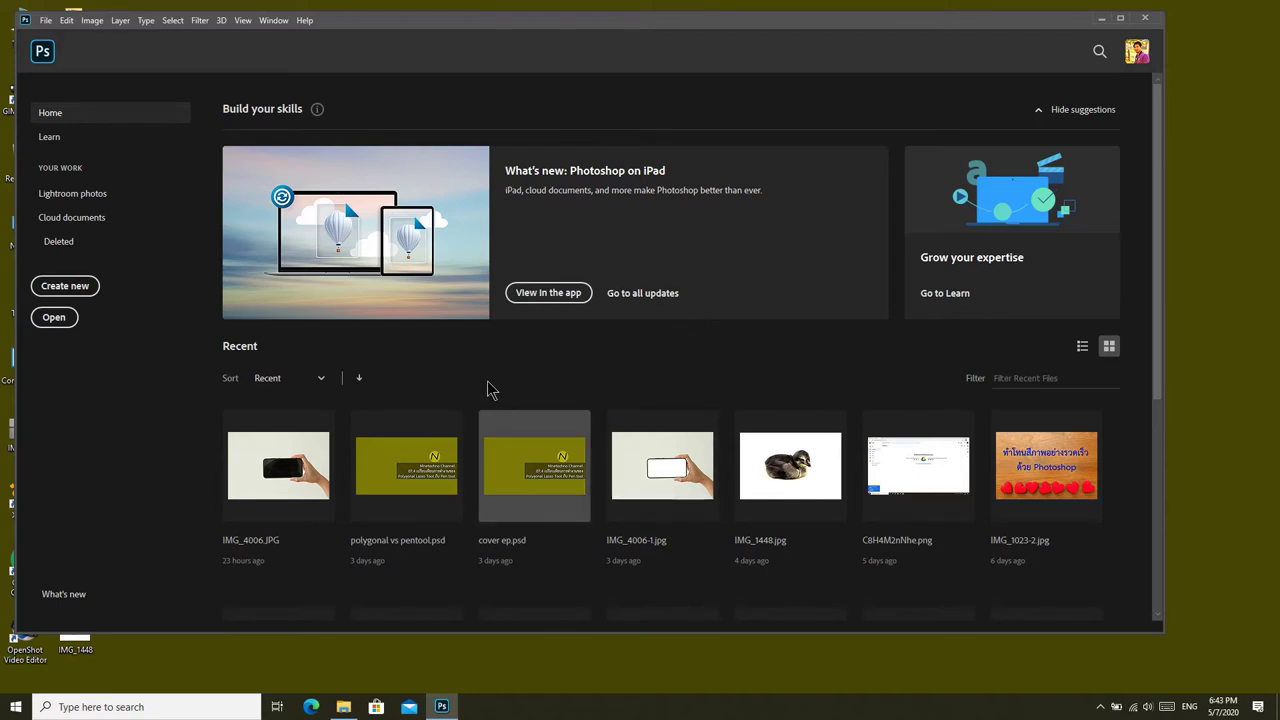
left_click(1120, 18)
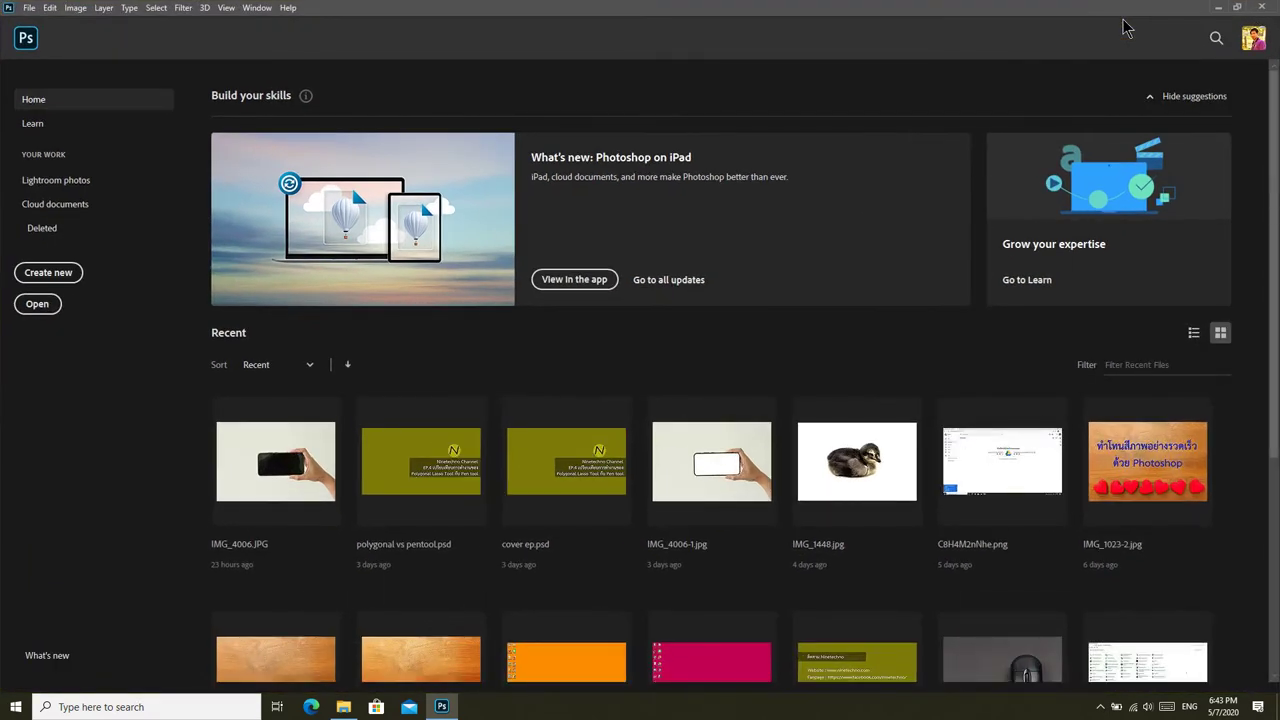
left_click(1238, 8)
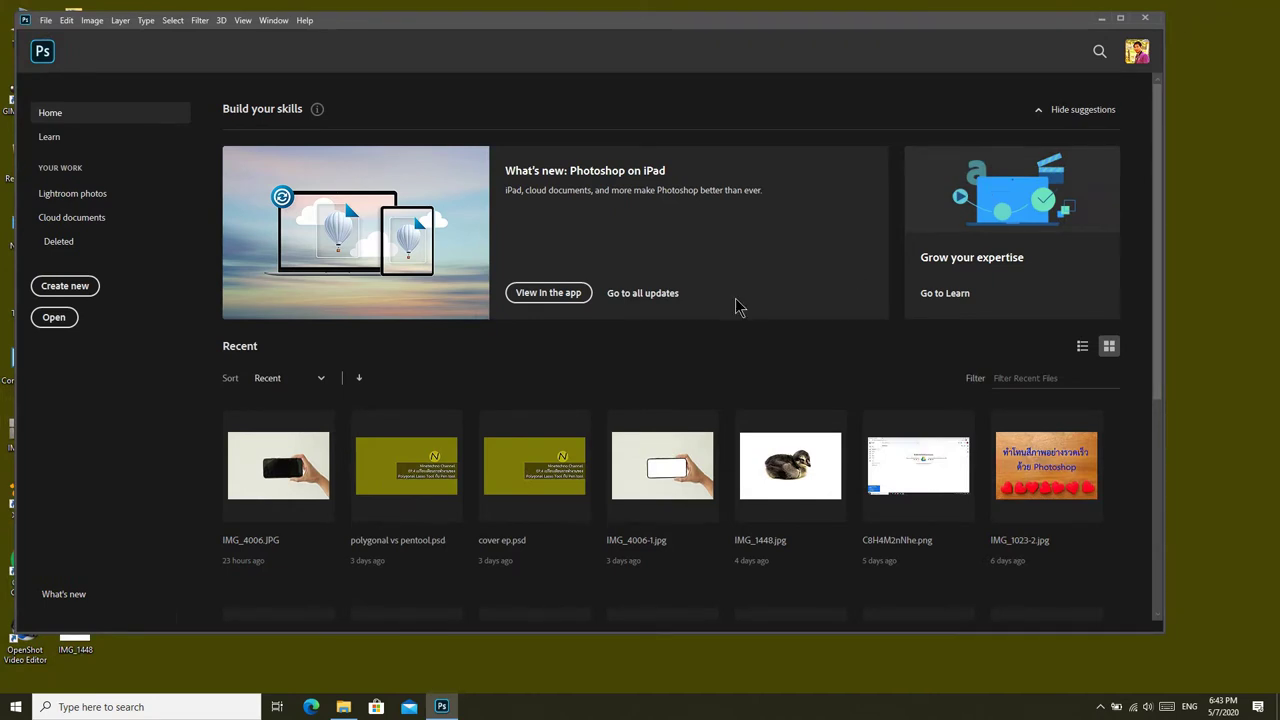
left_click(1120, 18)
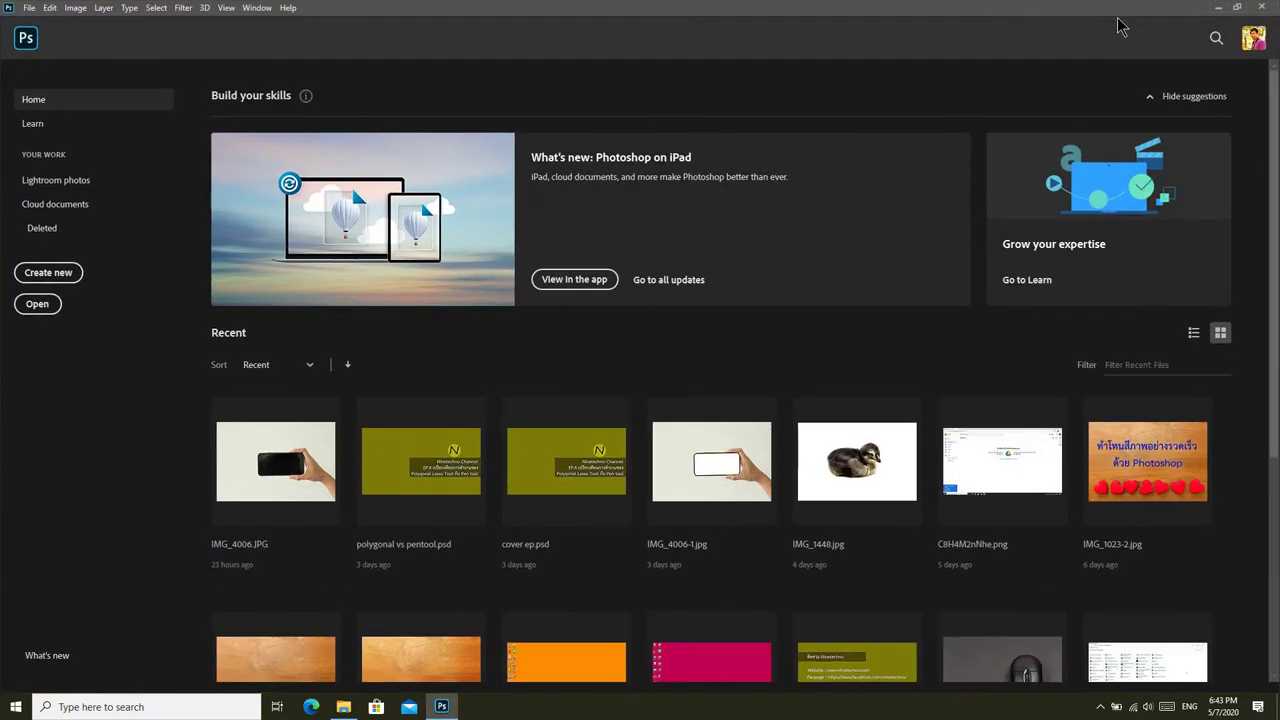
- Restore the Photoshop window, narrow it from the right edge and shift it right
left_click(1238, 8)
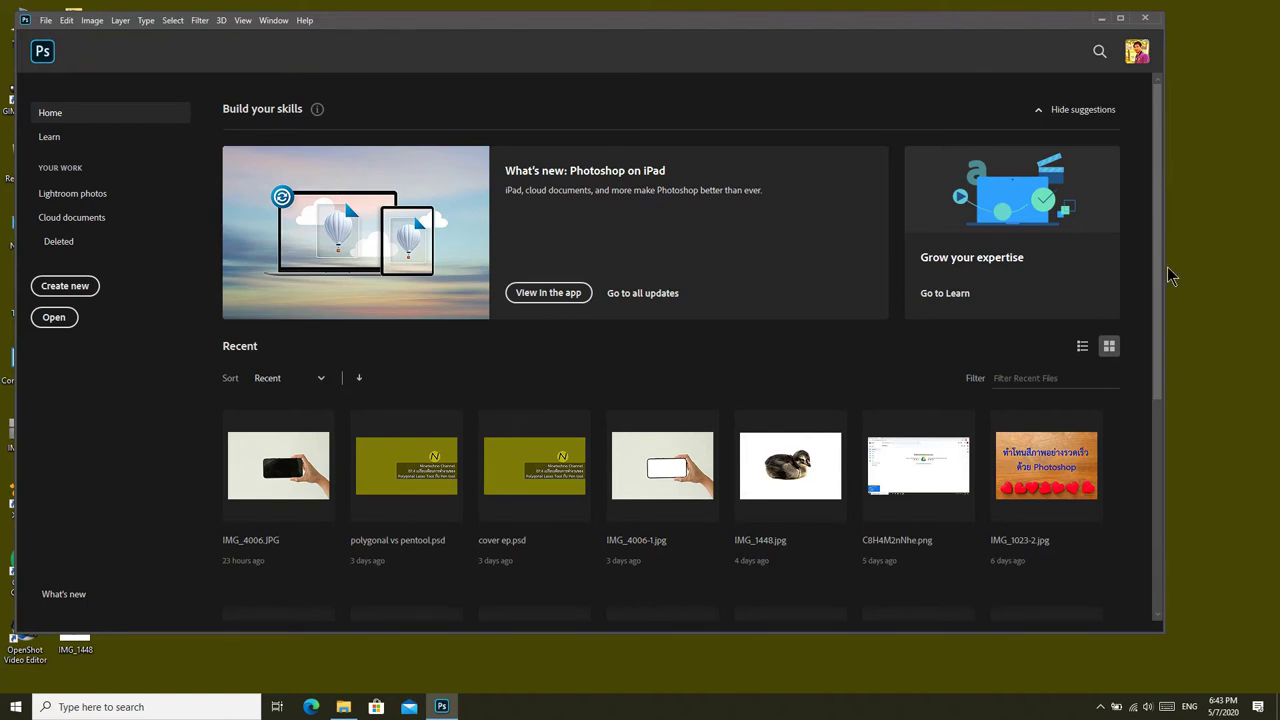
left_click_drag(1164, 270, 1098, 275)
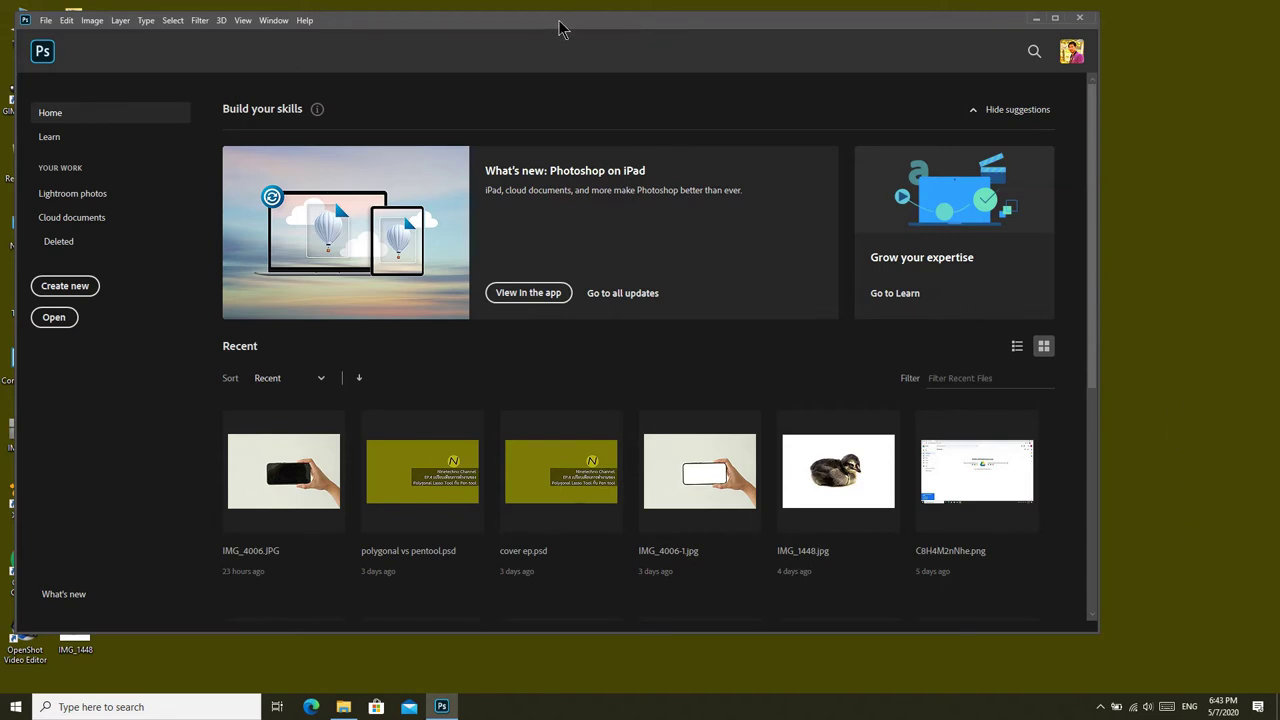
left_click_drag(550, 26, 618, 30)
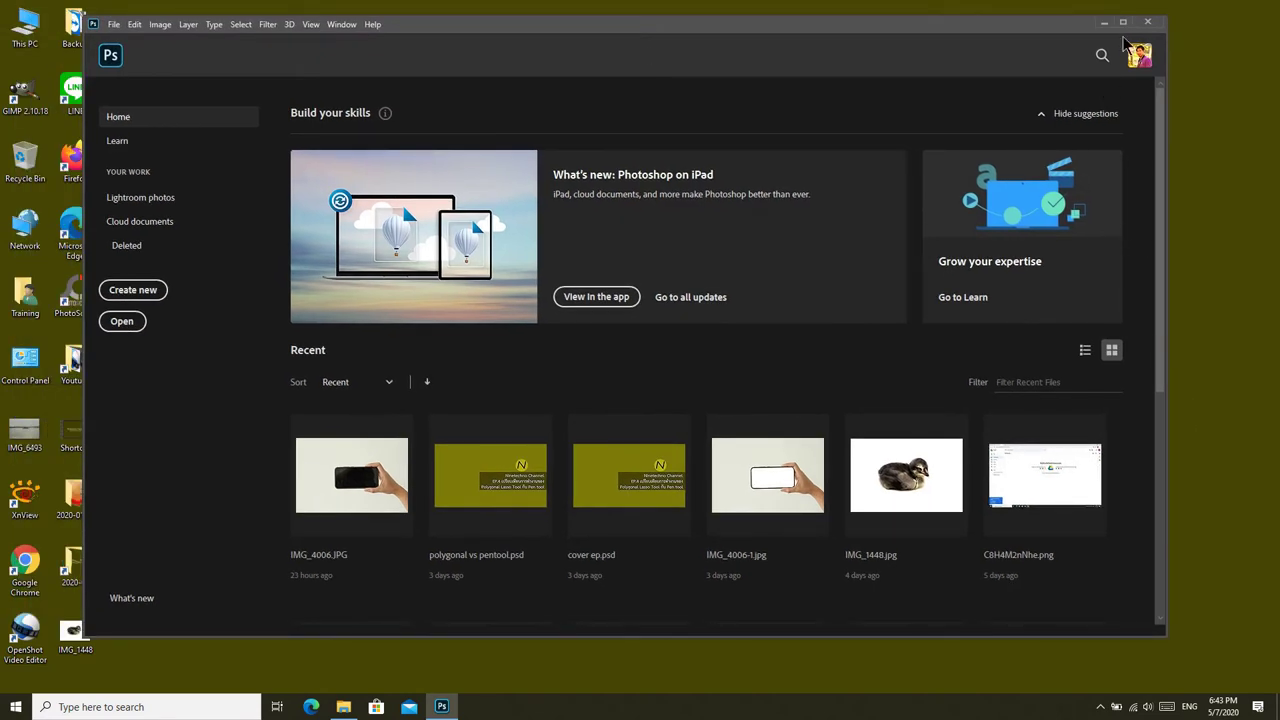
- Maximize the restored Photoshop Home window to full screen again
left_click(1124, 24)
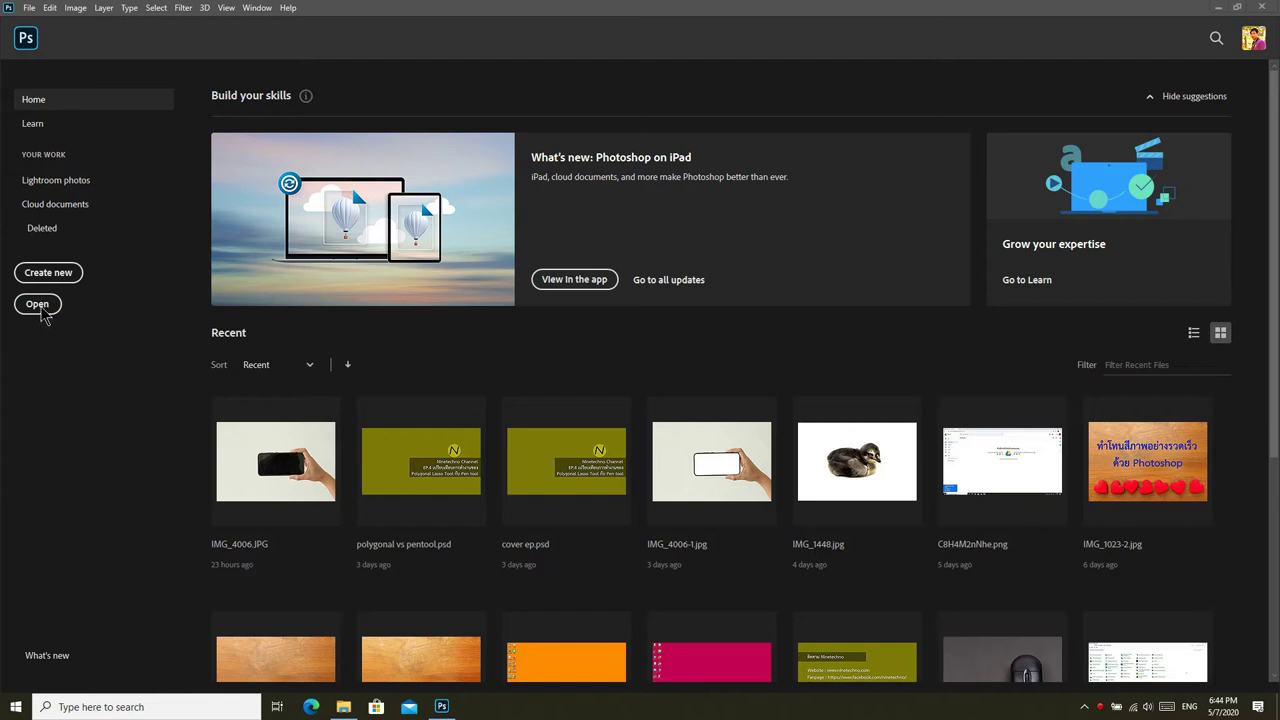
- Open IMG_6493.JPG from the Desktop using the Home screen's Open button
left_click(38, 304)
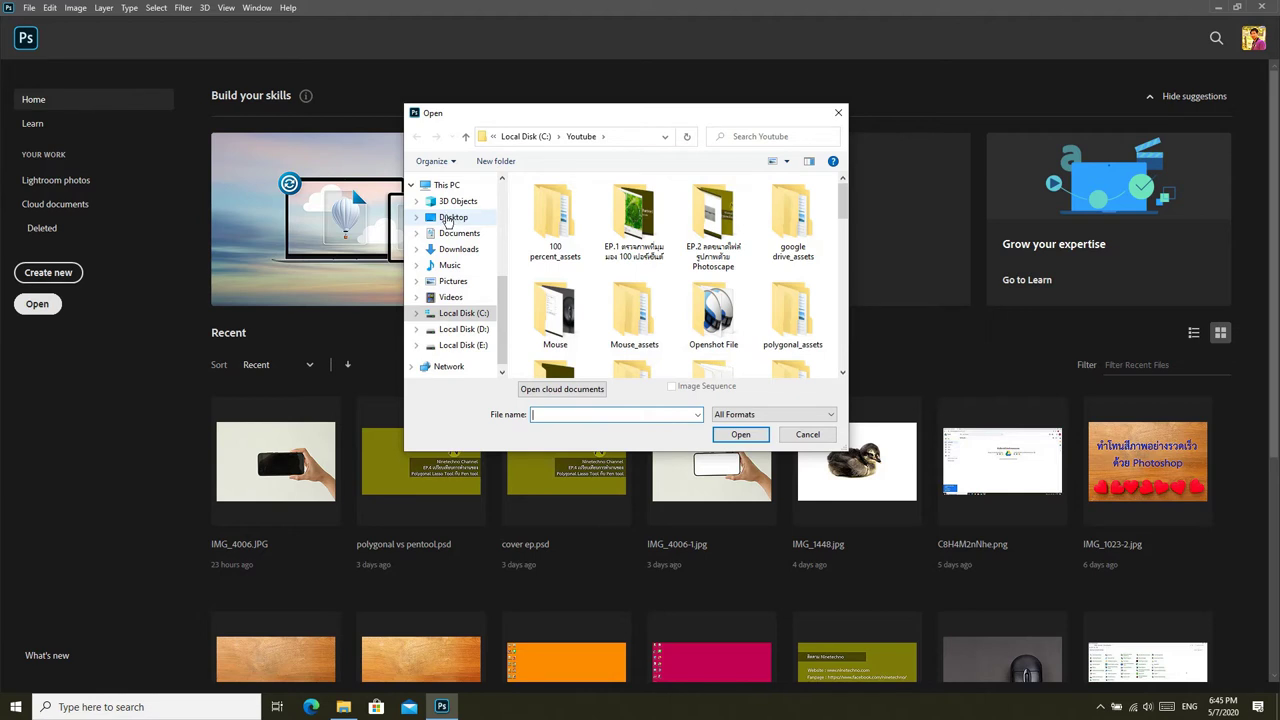
left_click(447, 220)
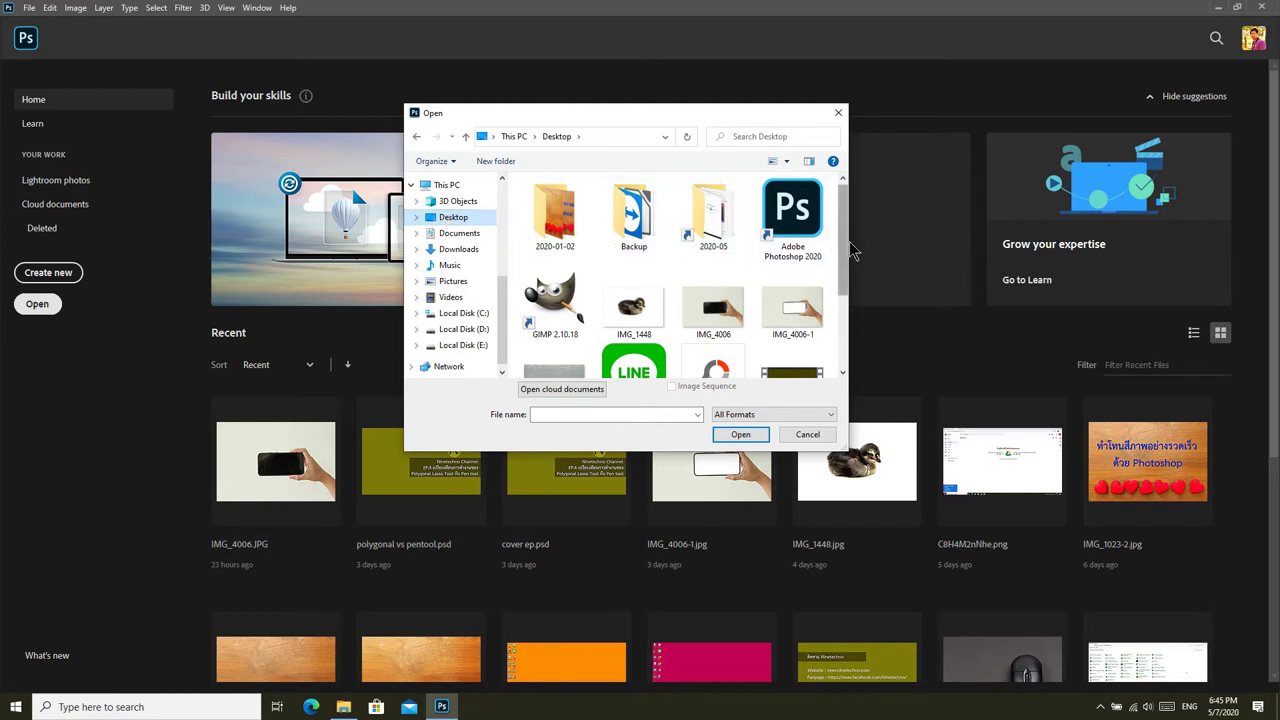
scroll(749, 339, "down", 3)
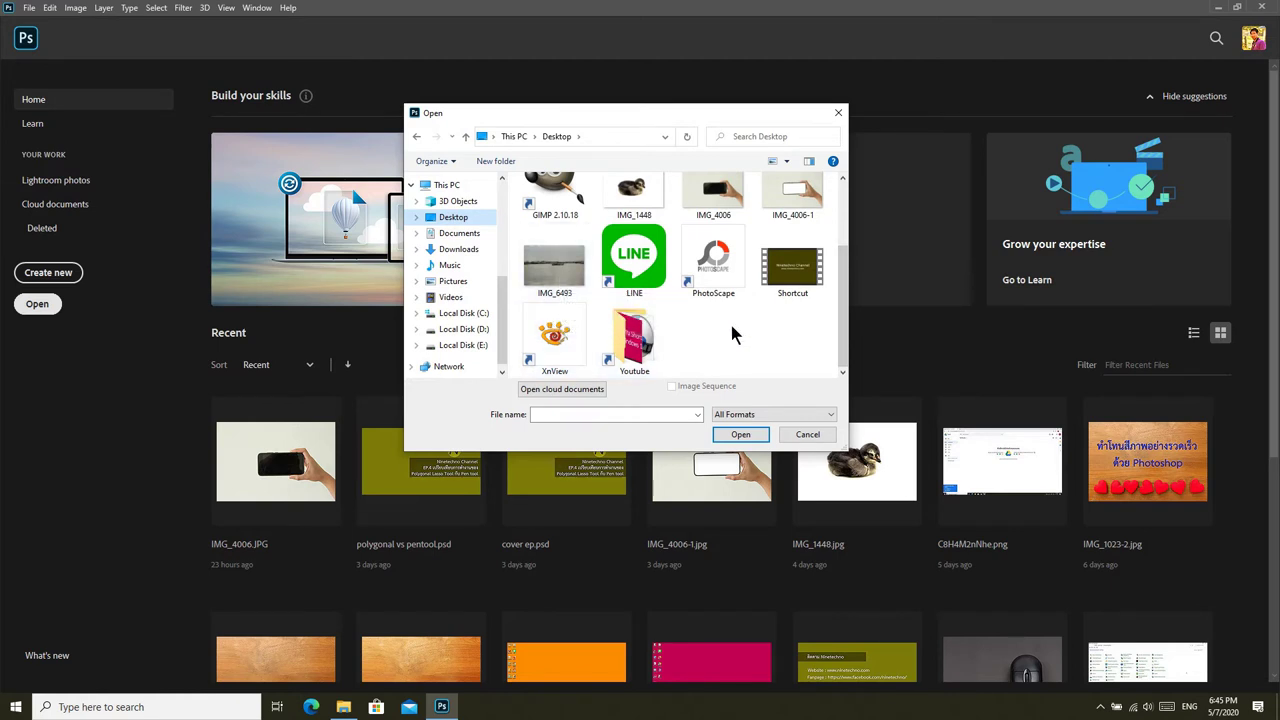
left_click(559, 267)
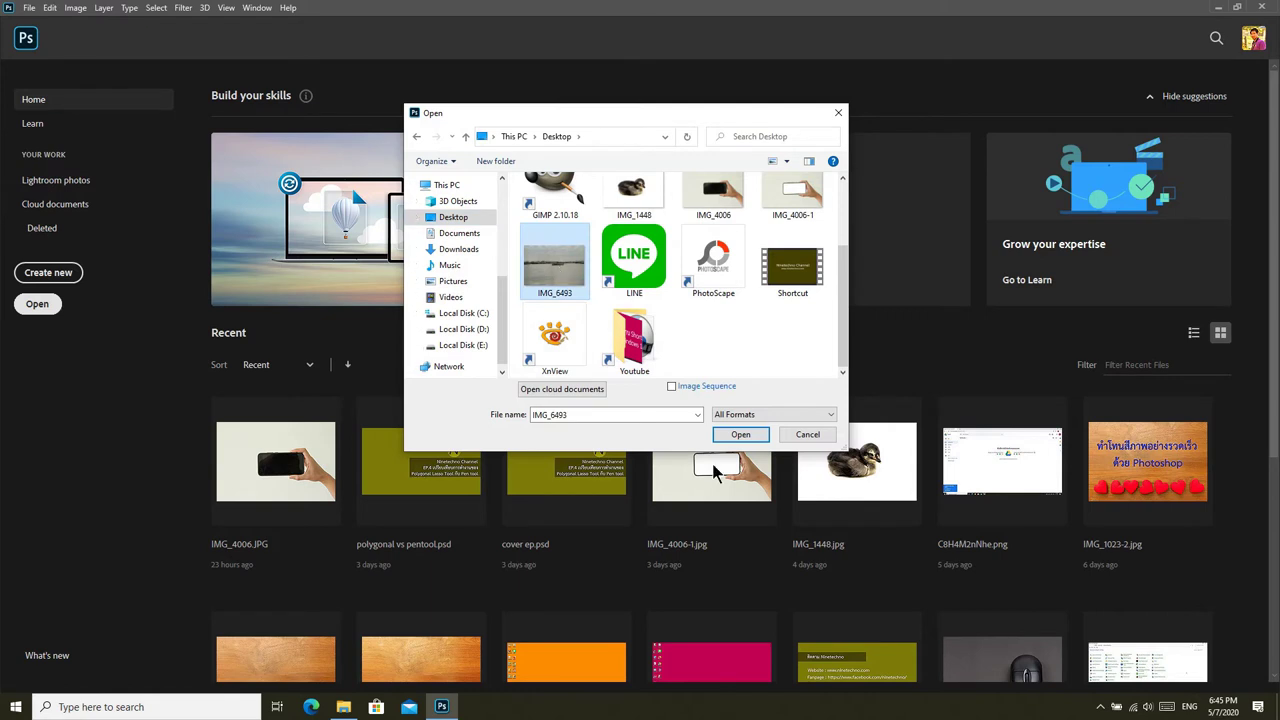
left_click(740, 435)
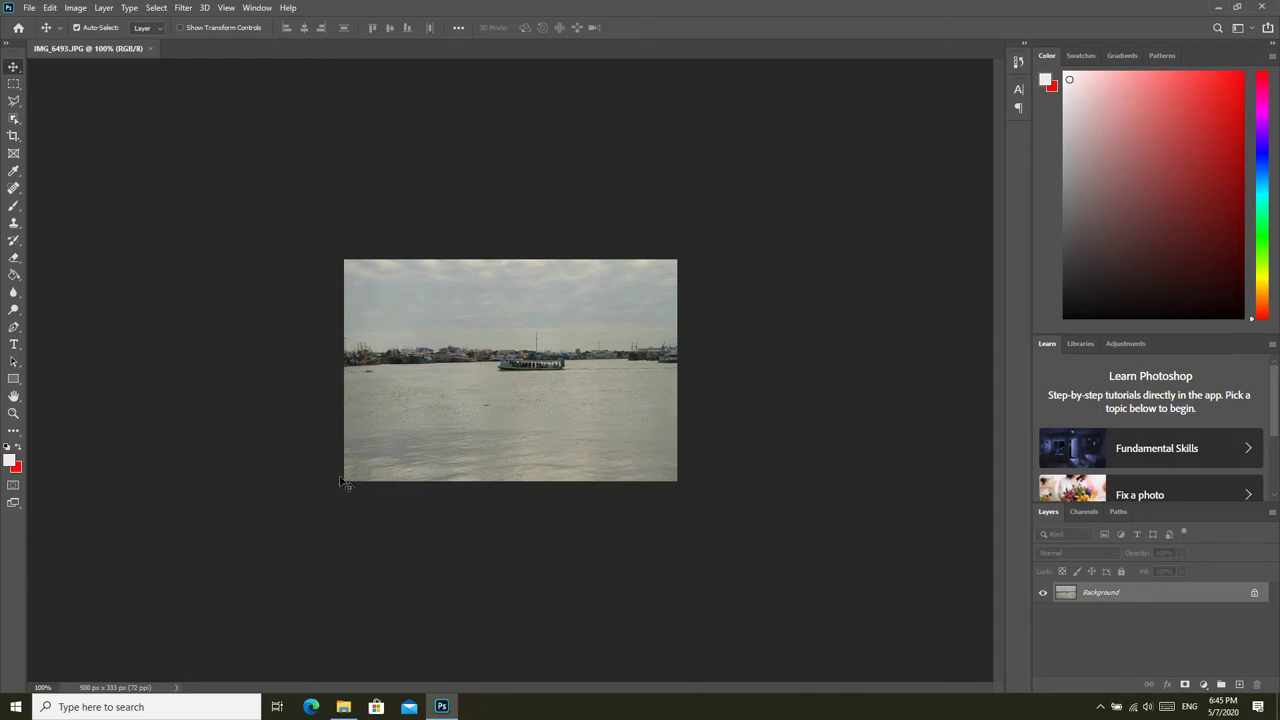
- Zoom IMG_6493.JPG to 200% and back to 100%, then close the document
left_click(18, 413)
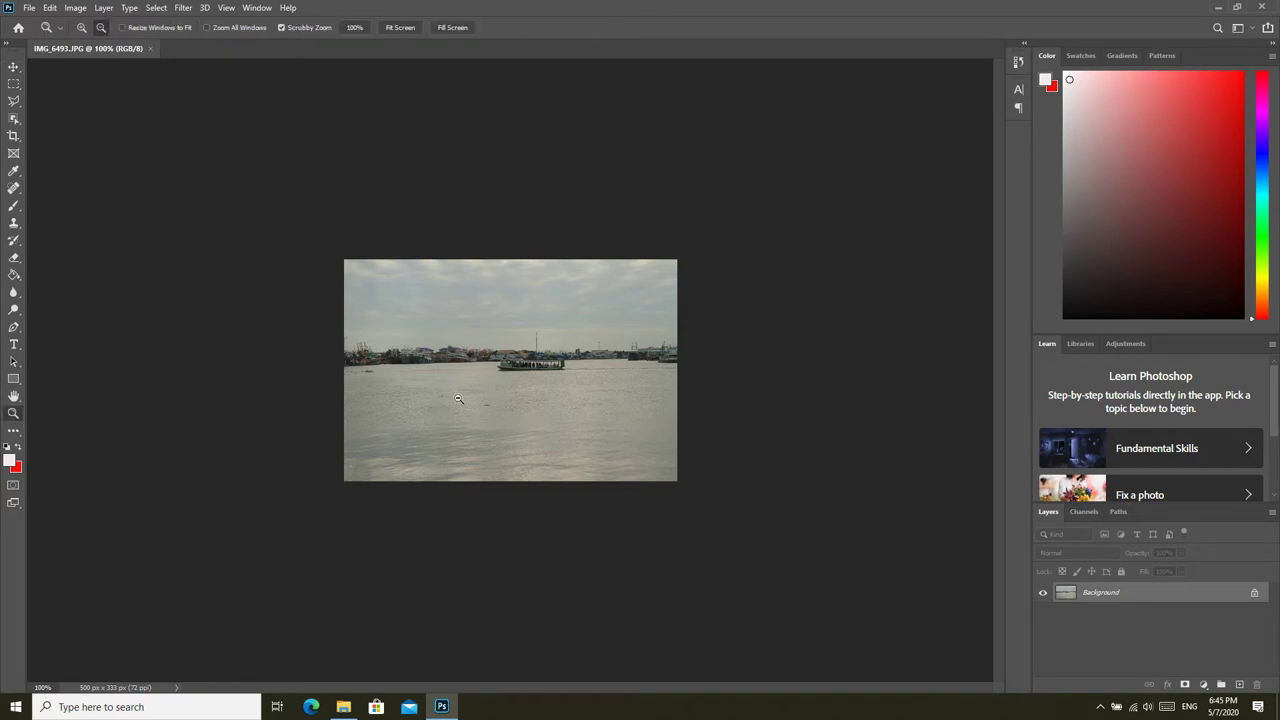
left_click(582, 372)
double_click(13, 413)
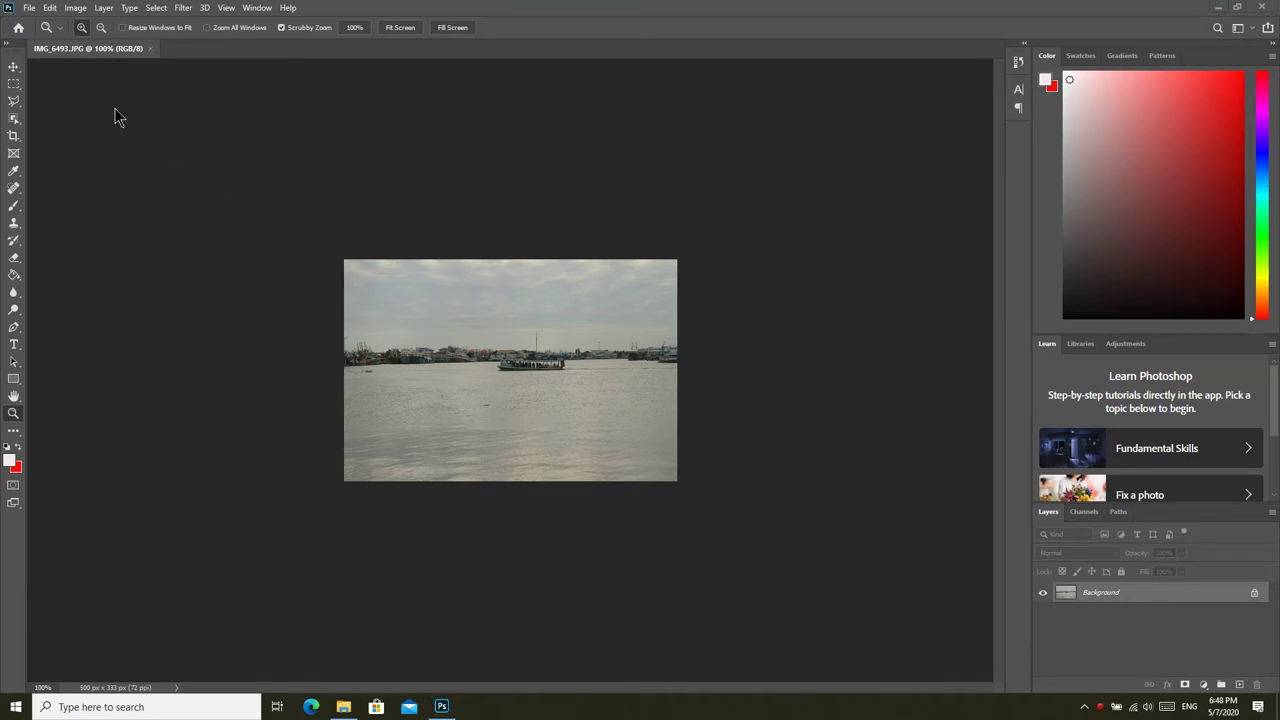
left_click(151, 49)
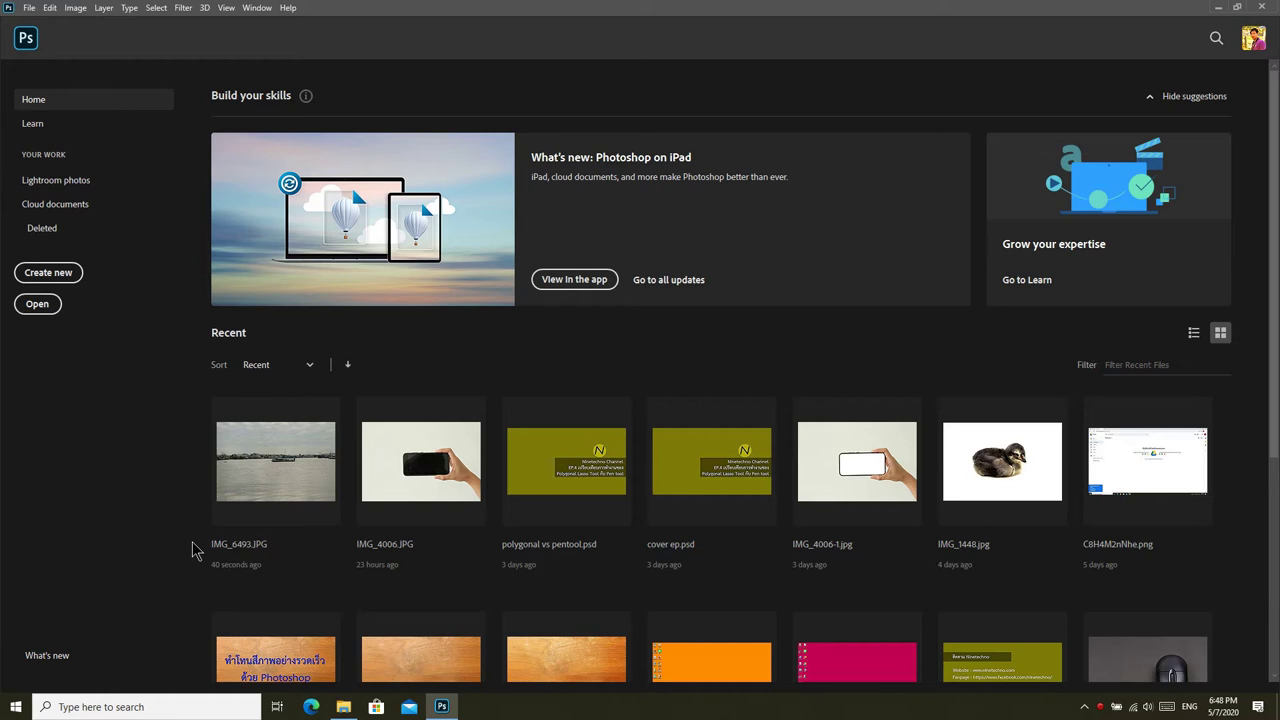
left_click(290, 472)
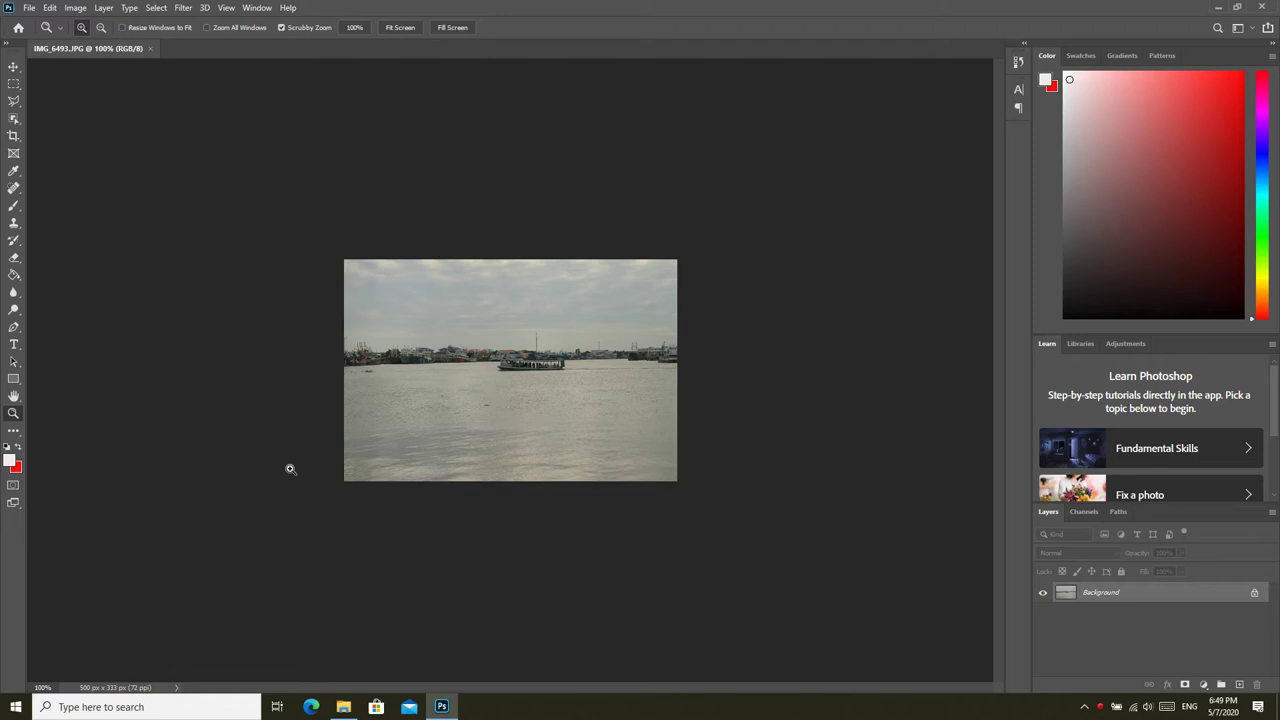
left_click_drag(150, 50, 150, 50)
left_click(150, 48)
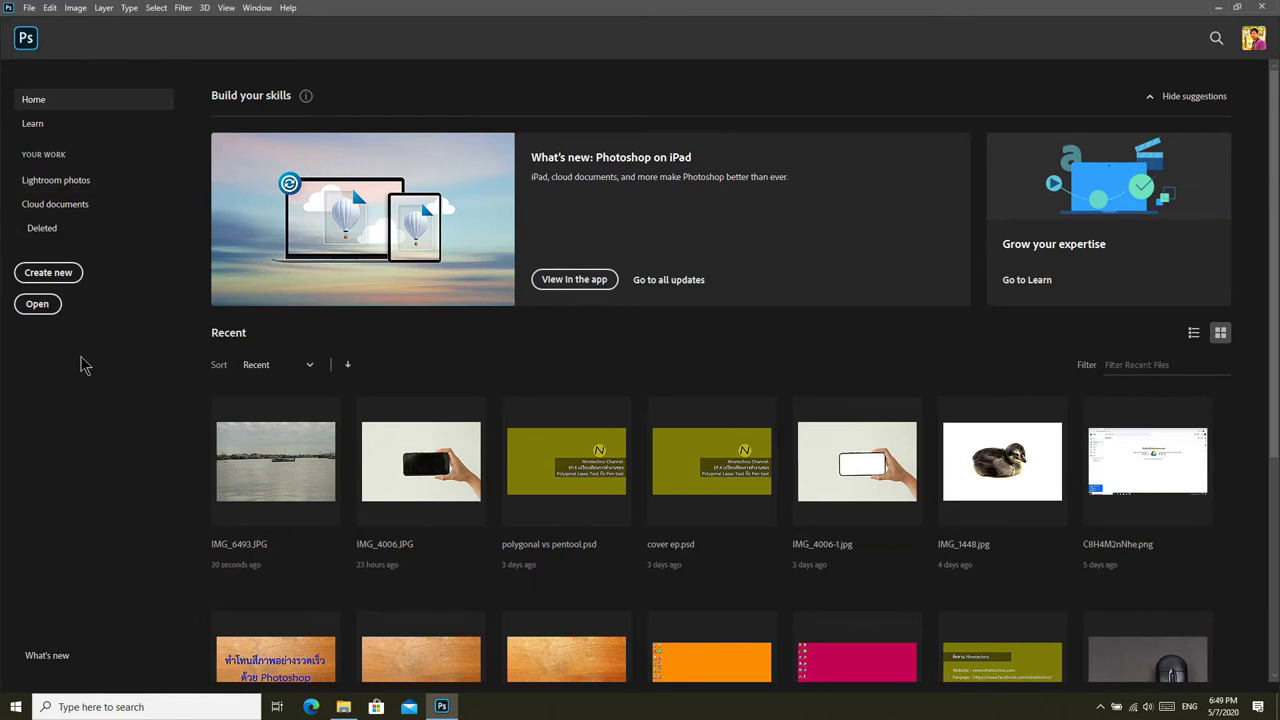
left_click(37, 306)
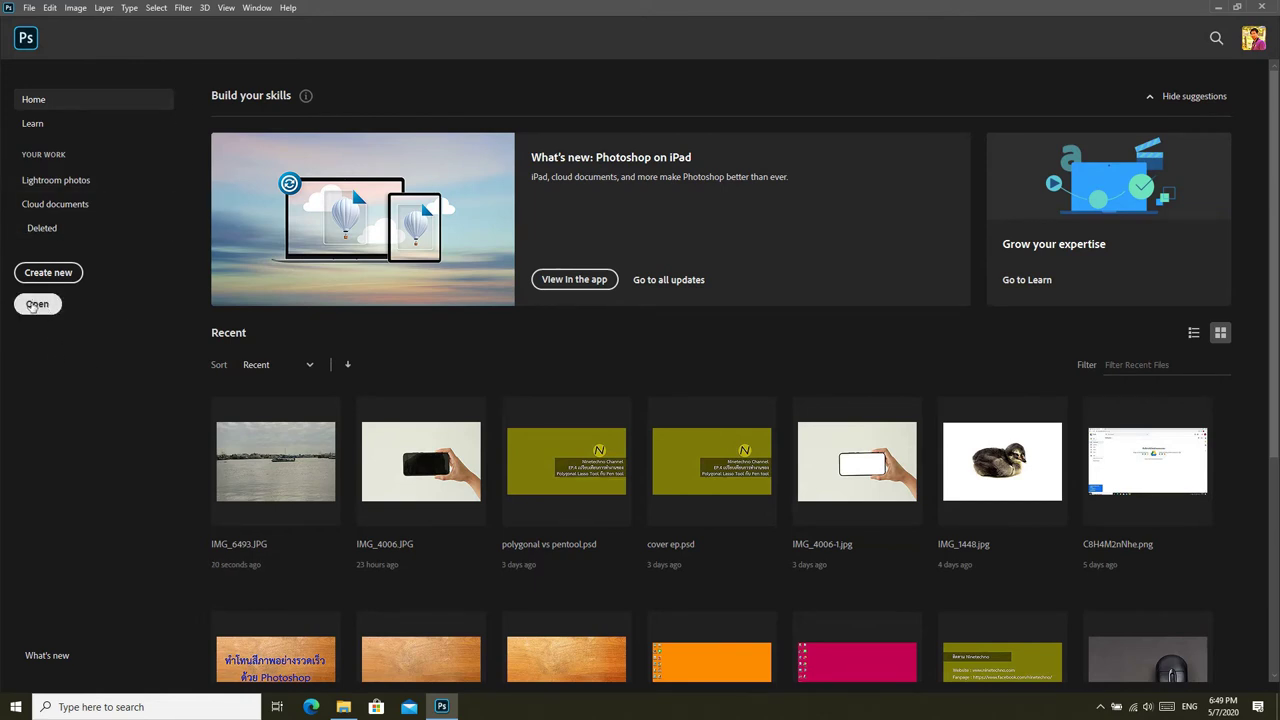
- Bring up the Open dialog from the File menu after dismissing the menu once
left_click(29, 8)
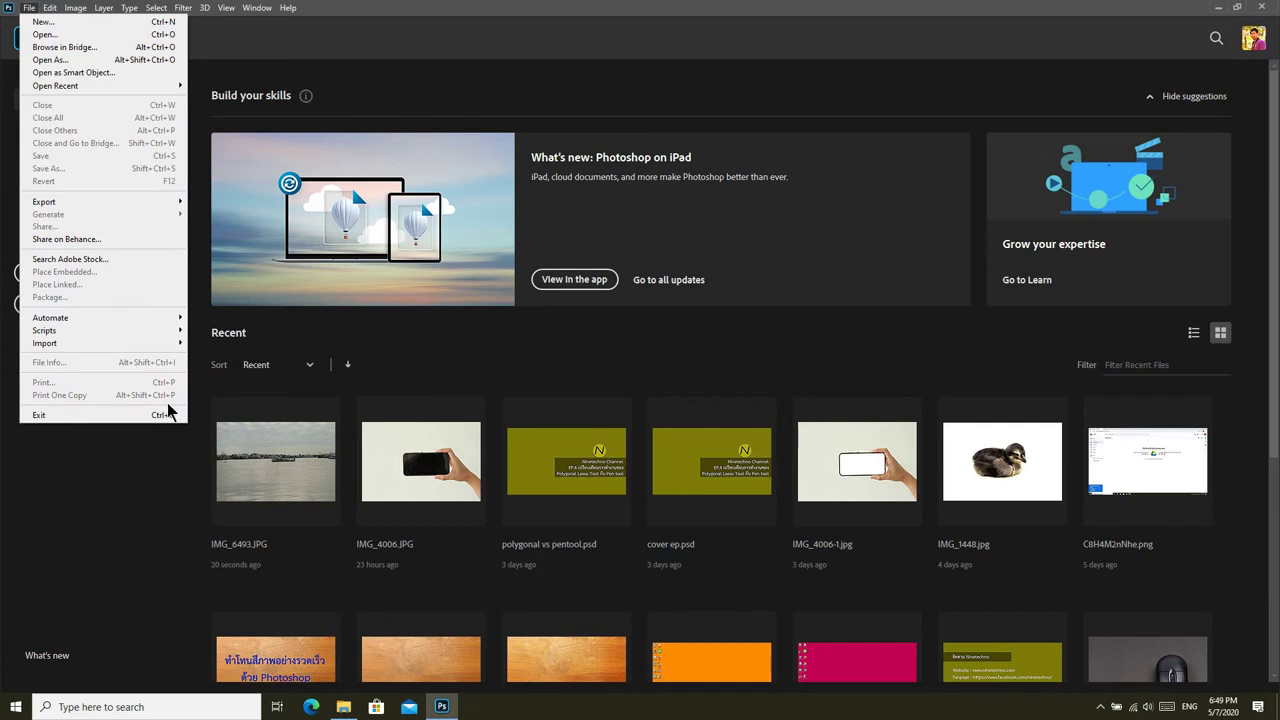
left_click(169, 497)
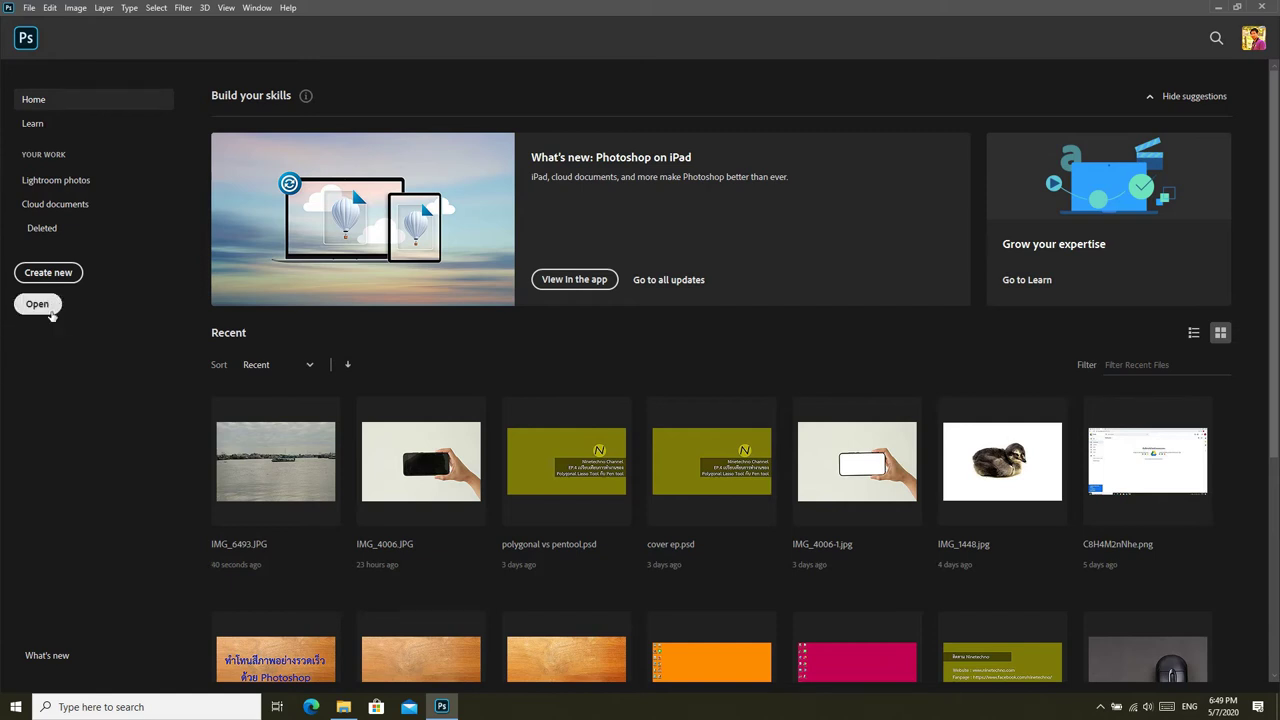
left_click(29, 8)
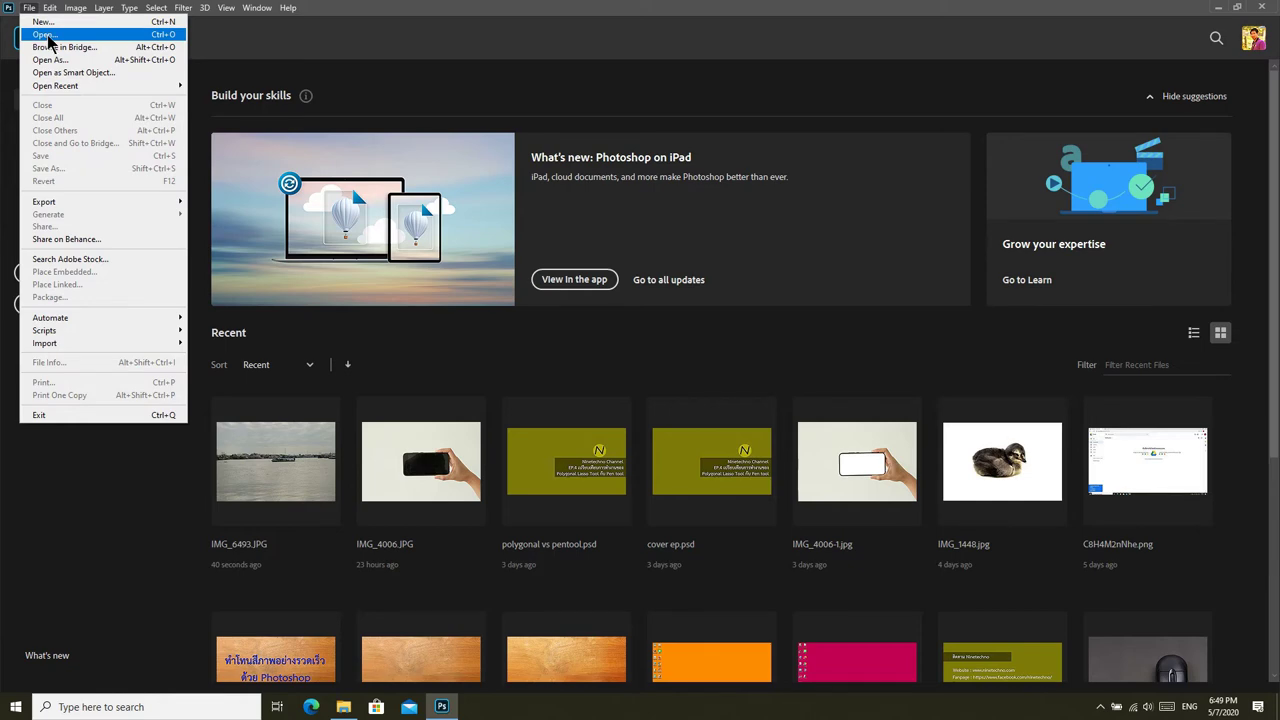
left_click(44, 35)
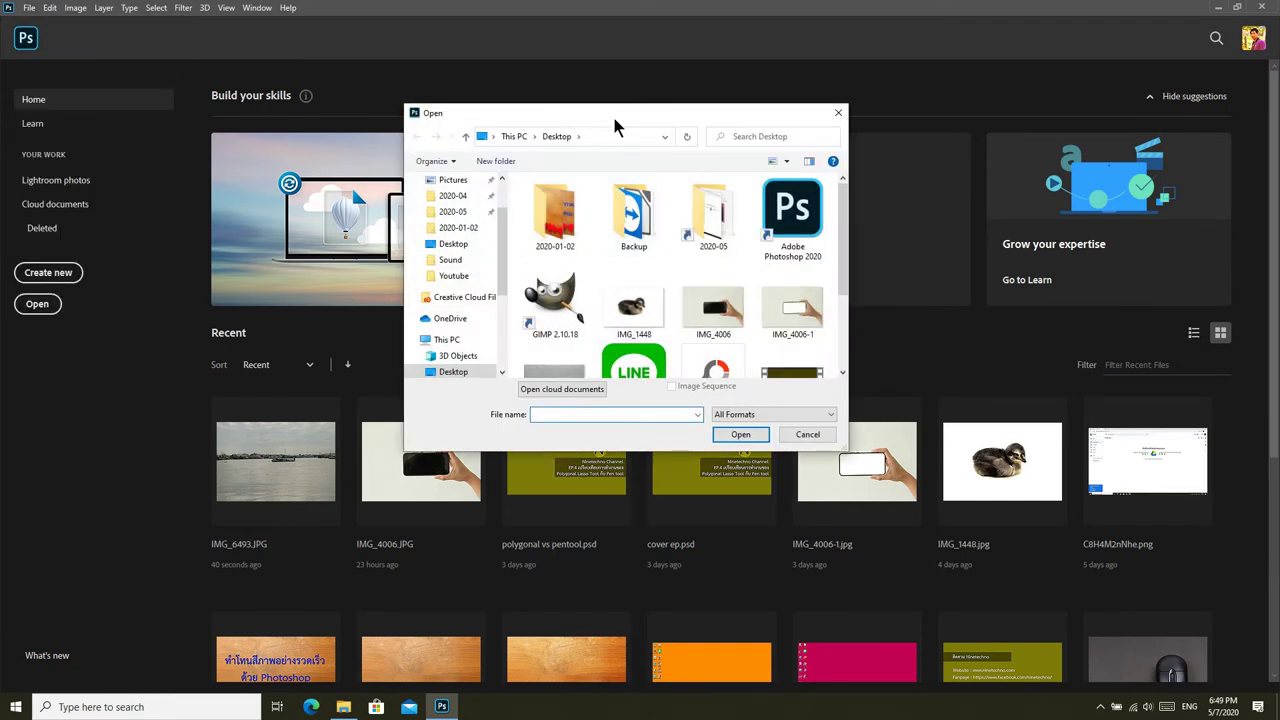
- Move the Open dialog aside and browse to Local Disk (D:) > 00-Shutterstock
left_click_drag(618, 120, 630, 183)
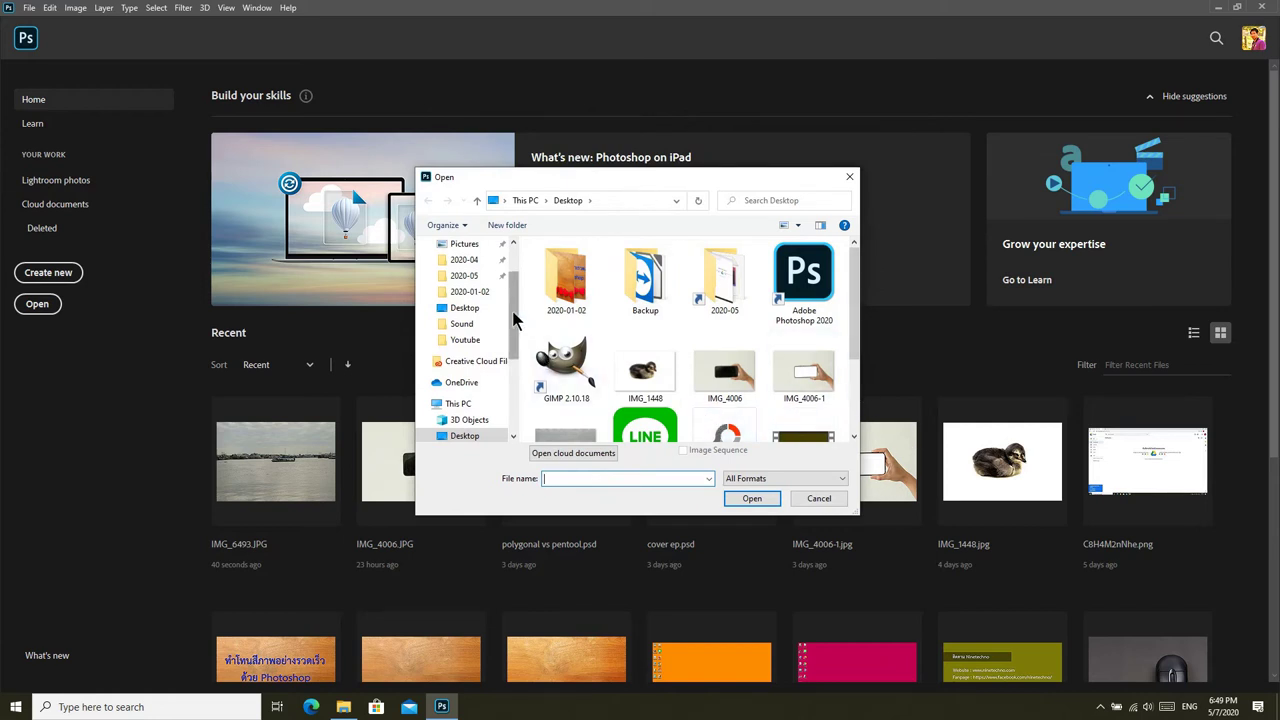
left_click_drag(514, 310, 514, 395)
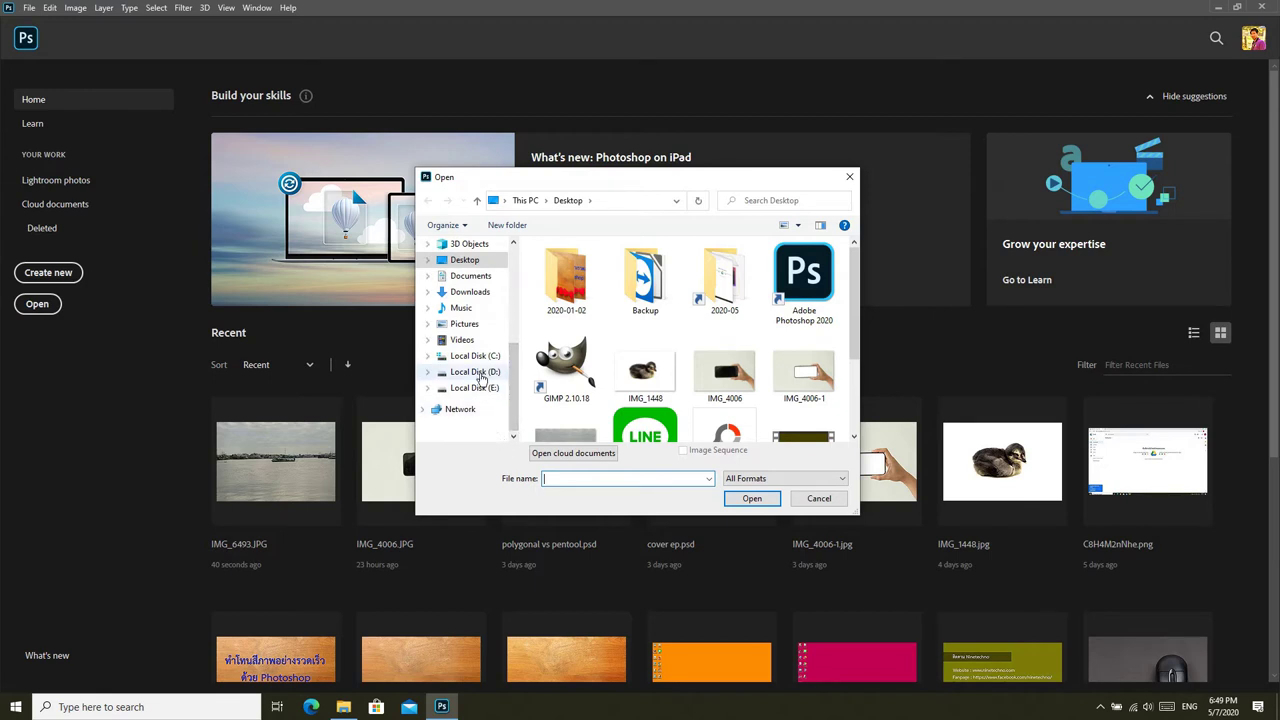
left_click(476, 372)
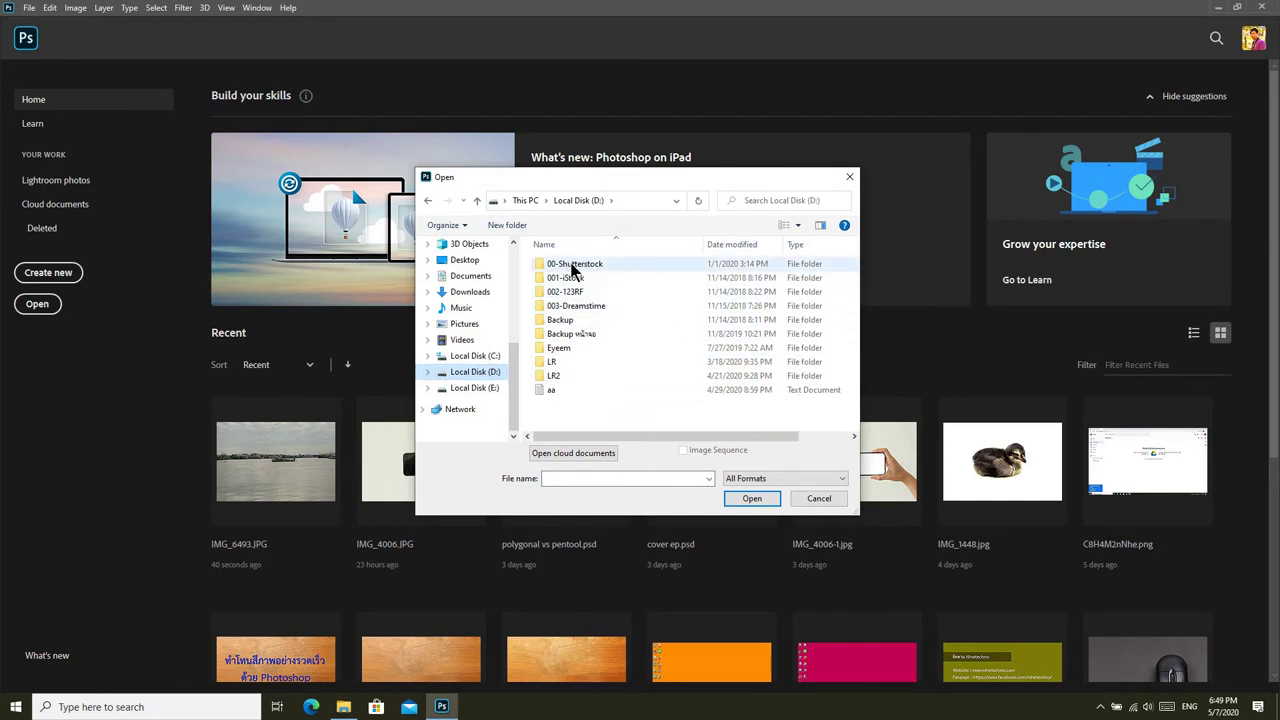
double_click(576, 264)
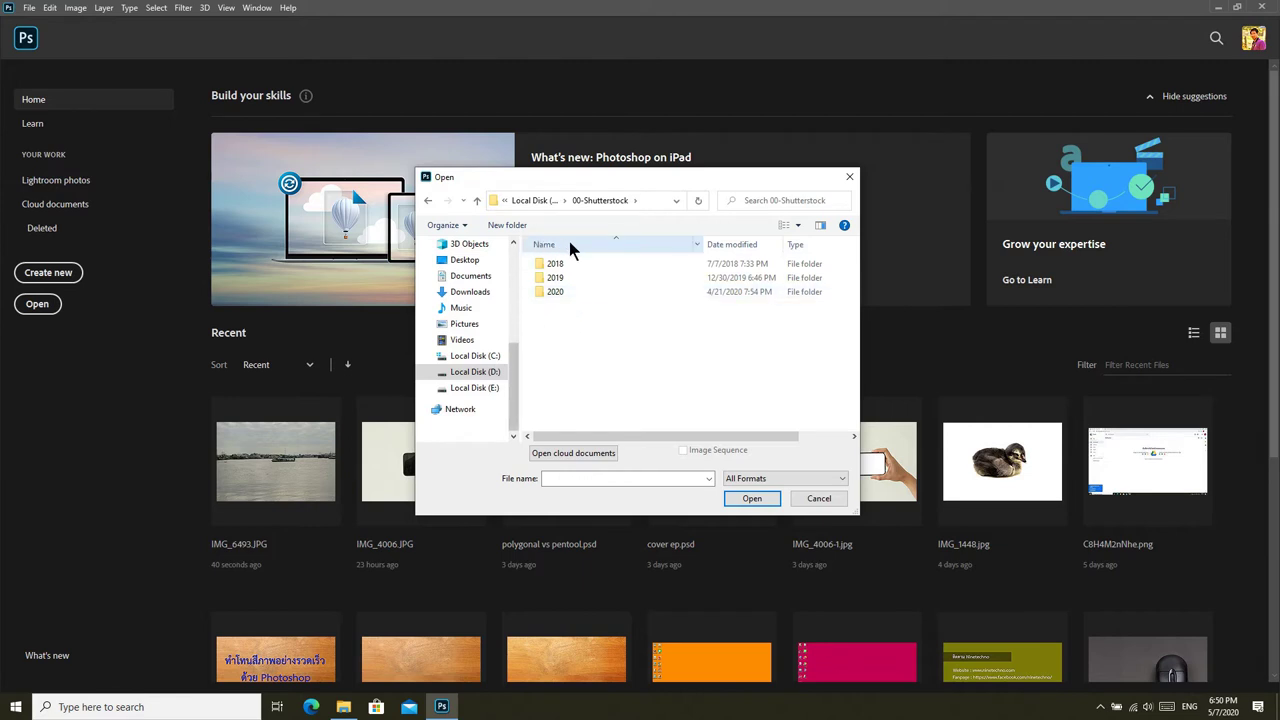
- Go into 2020 > 2020-04-21 and open the concrete texture IMG_1514
left_click(557, 295)
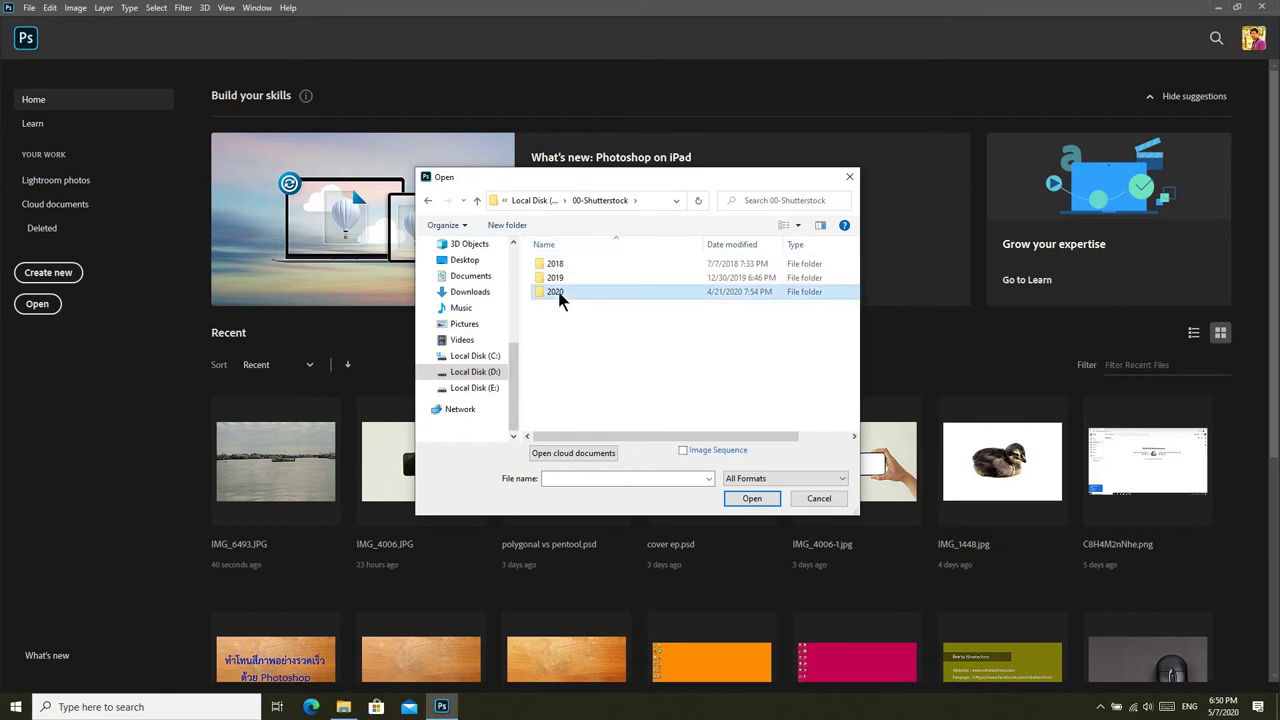
double_click(557, 293)
scroll(672, 330, "down", 2)
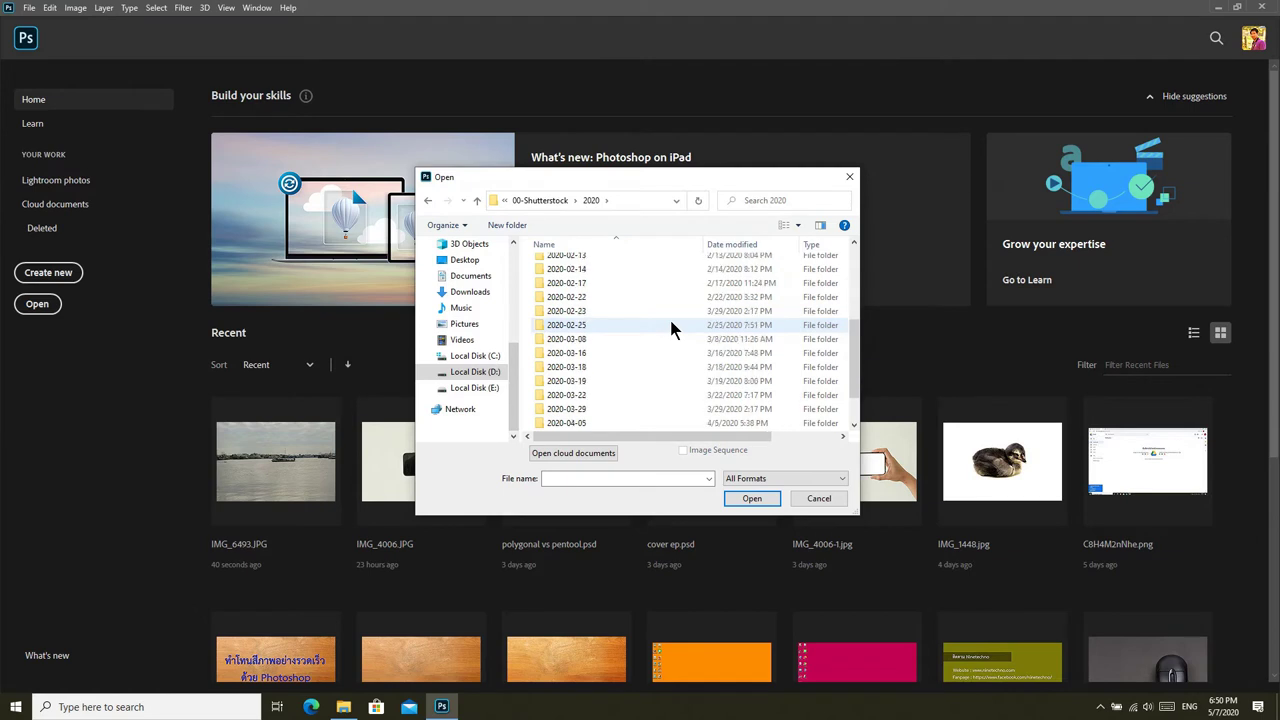
scroll(669, 330, "down", 1)
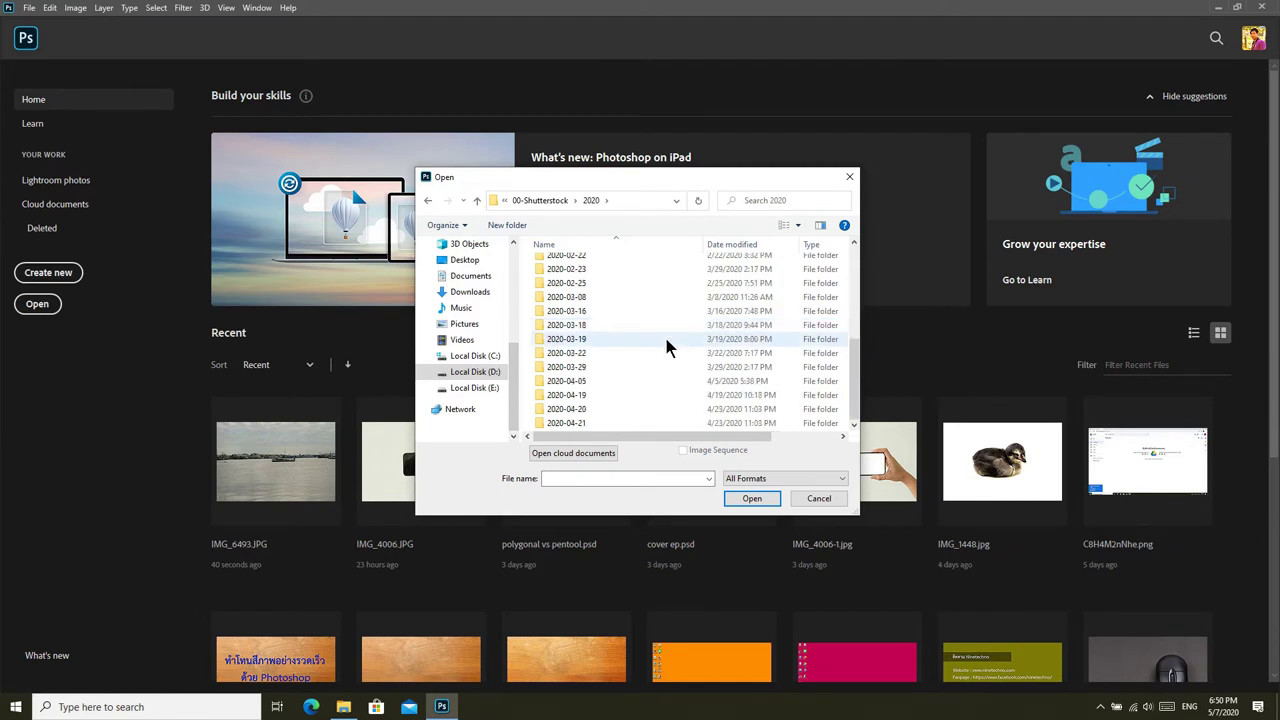
double_click(598, 421)
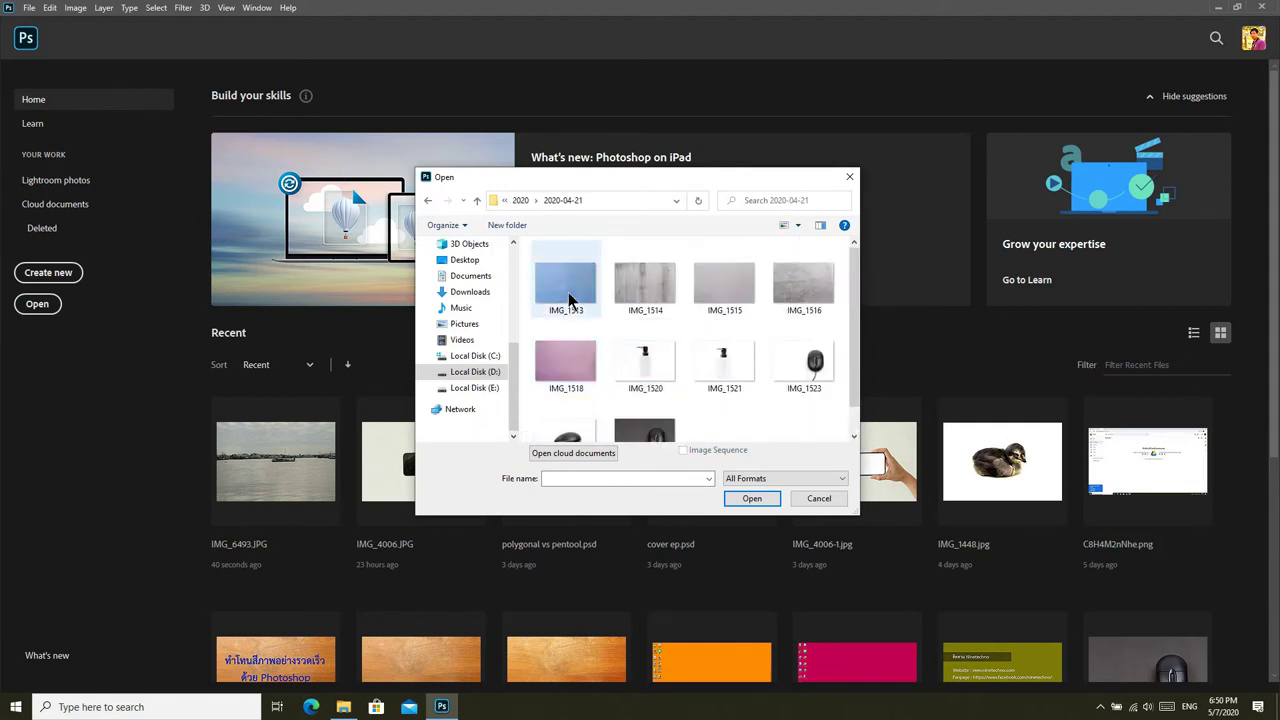
mouse_move(565, 284)
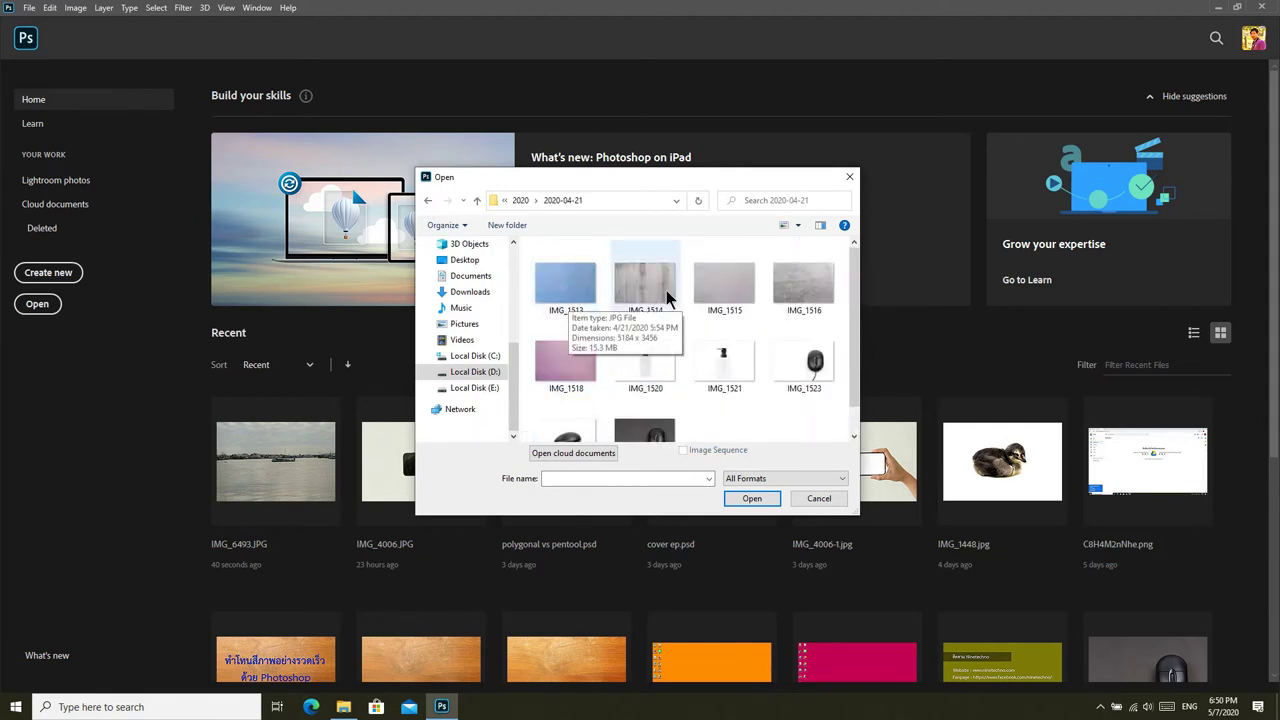
left_click(652, 292)
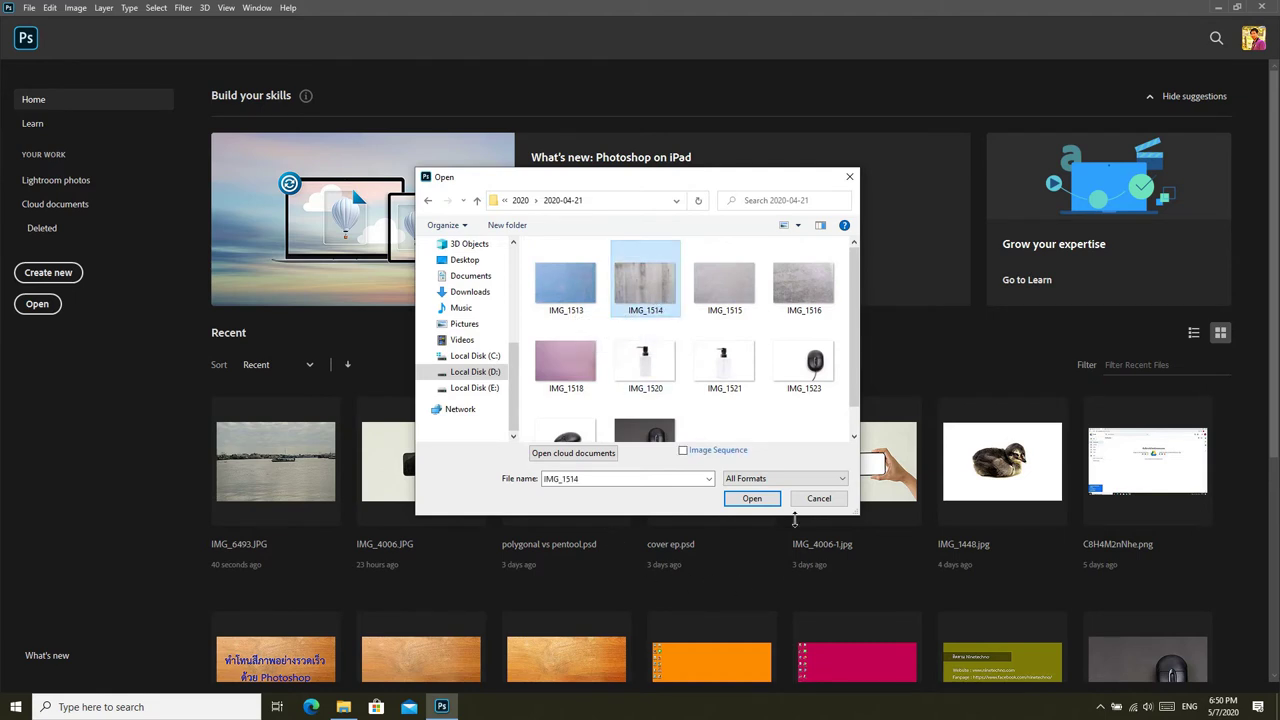
left_click(755, 502)
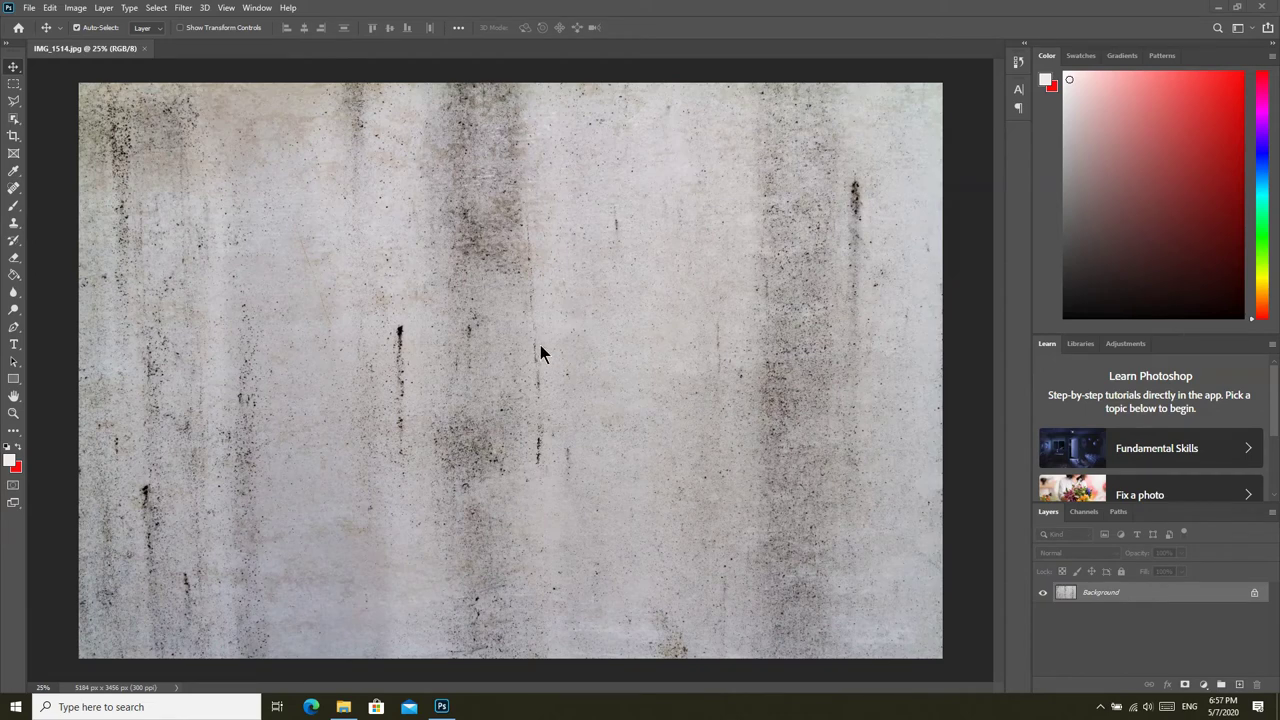
- With IMG_1514.jpg loaded, open the Image menu to reach Adjustments
left_click(75, 8)
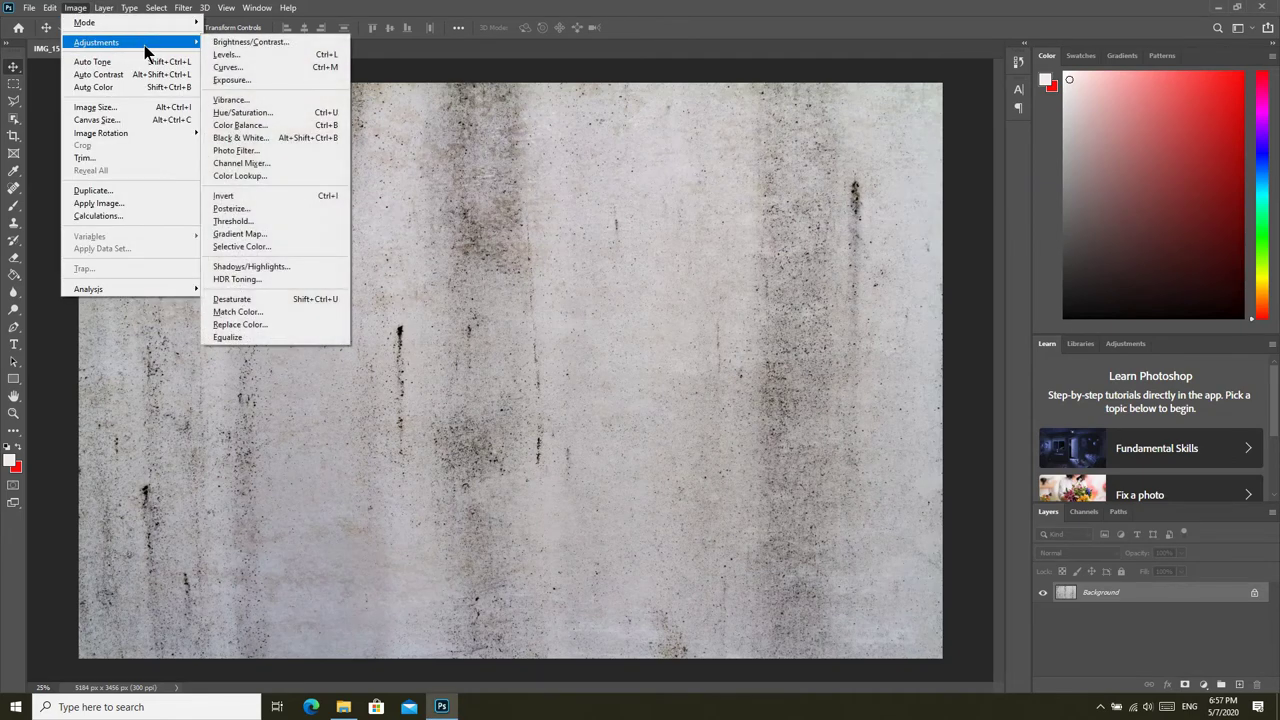
mouse_move(97, 42)
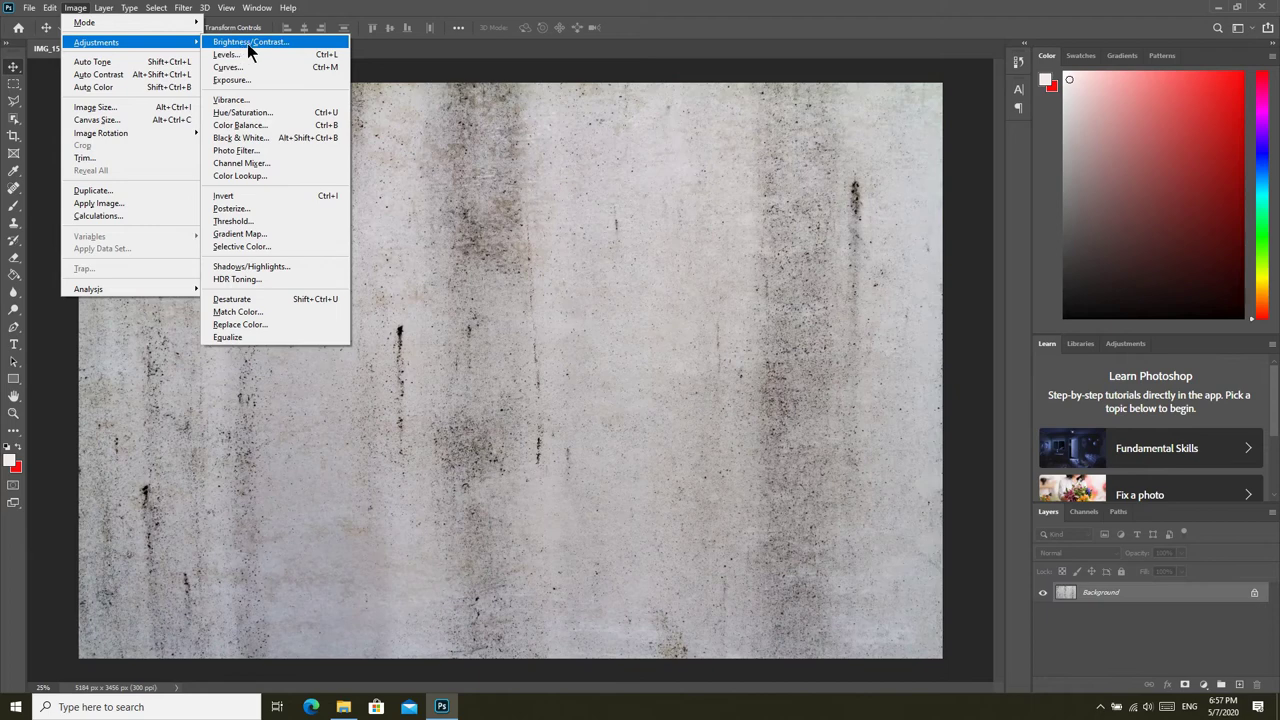
- Open Brightness/Contrast, move the dialog aside, and preview Brightness 12 with Contrast 5
left_click(250, 43)
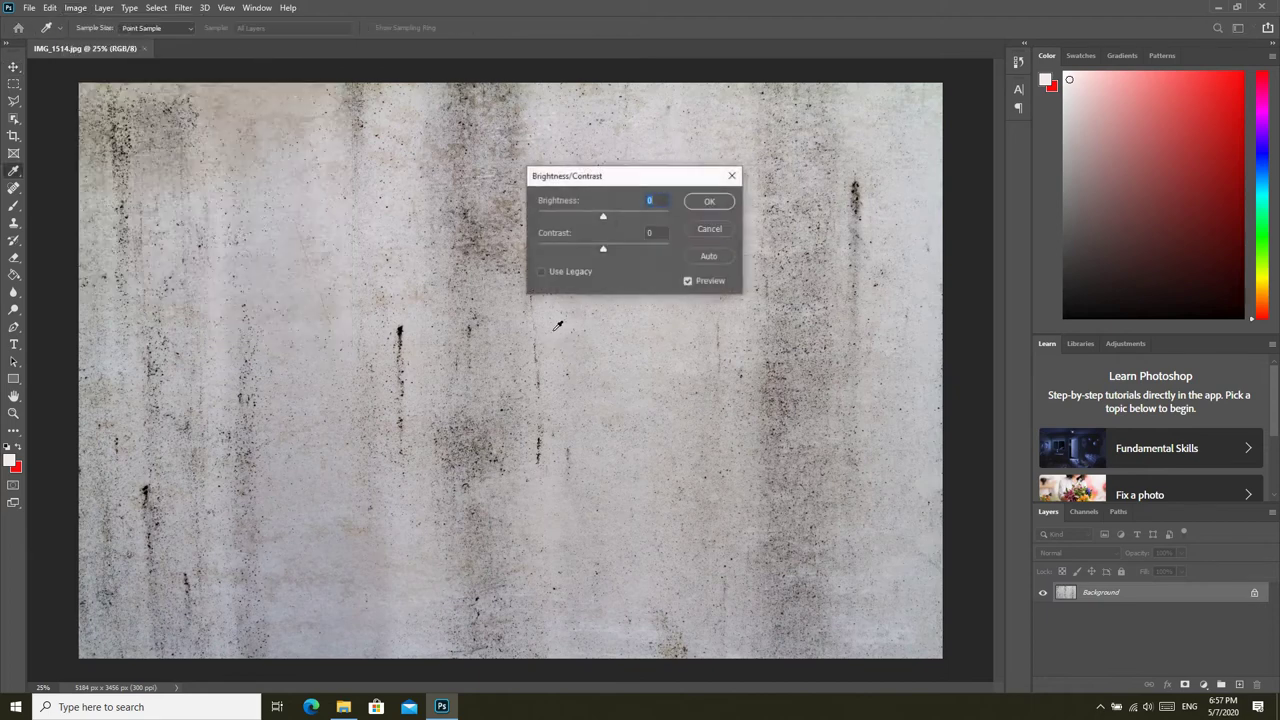
left_click_drag(651, 177, 502, 278)
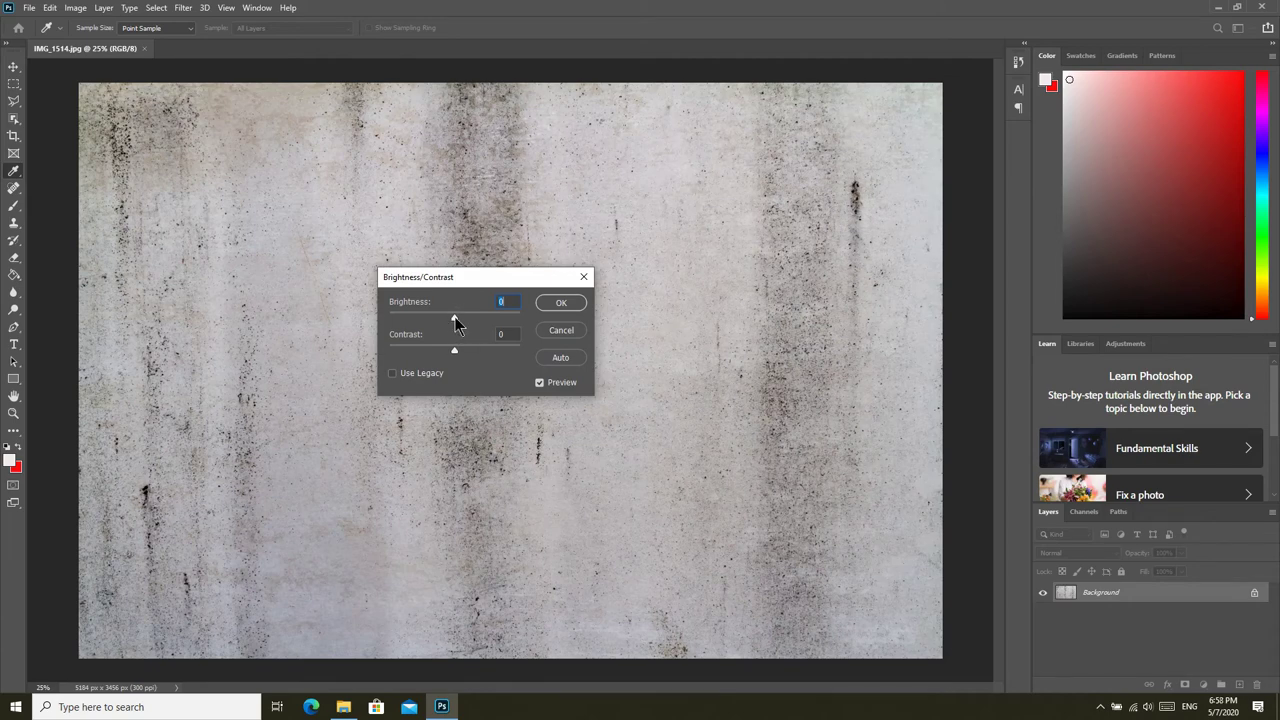
left_click_drag(455, 318, 460, 318)
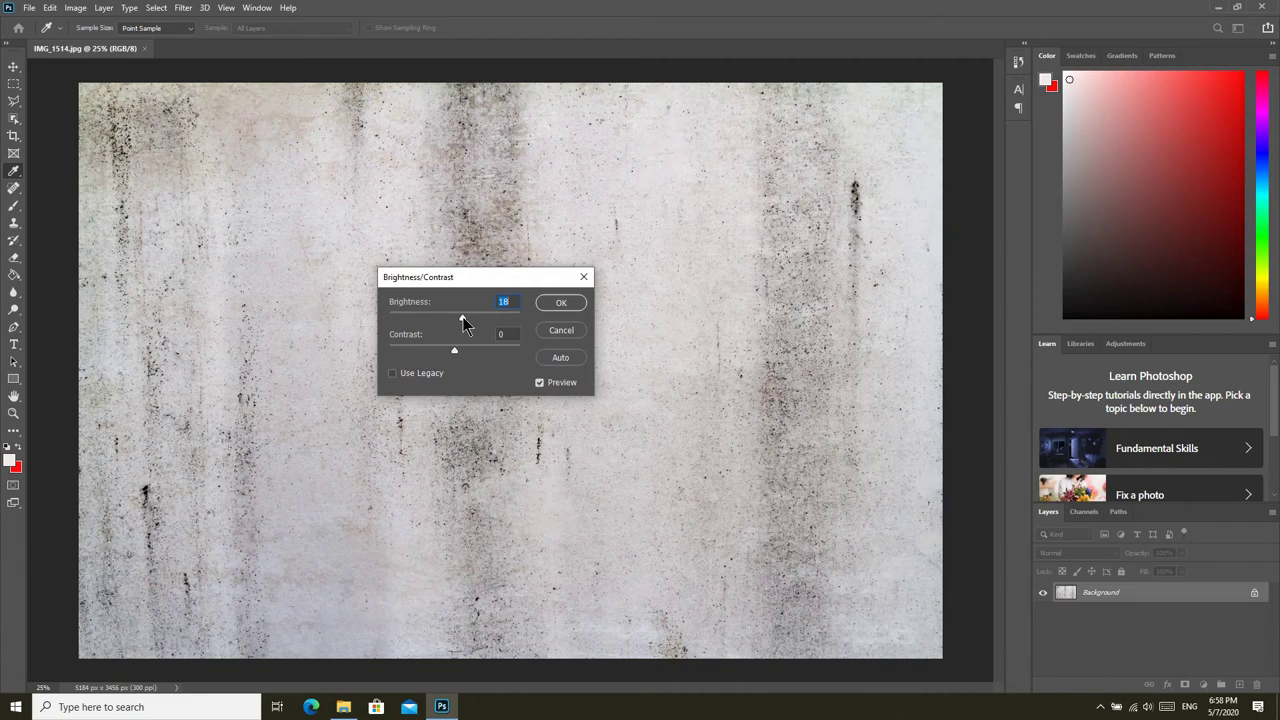
left_click(505, 301)
left_click_drag(463, 319, 464, 318)
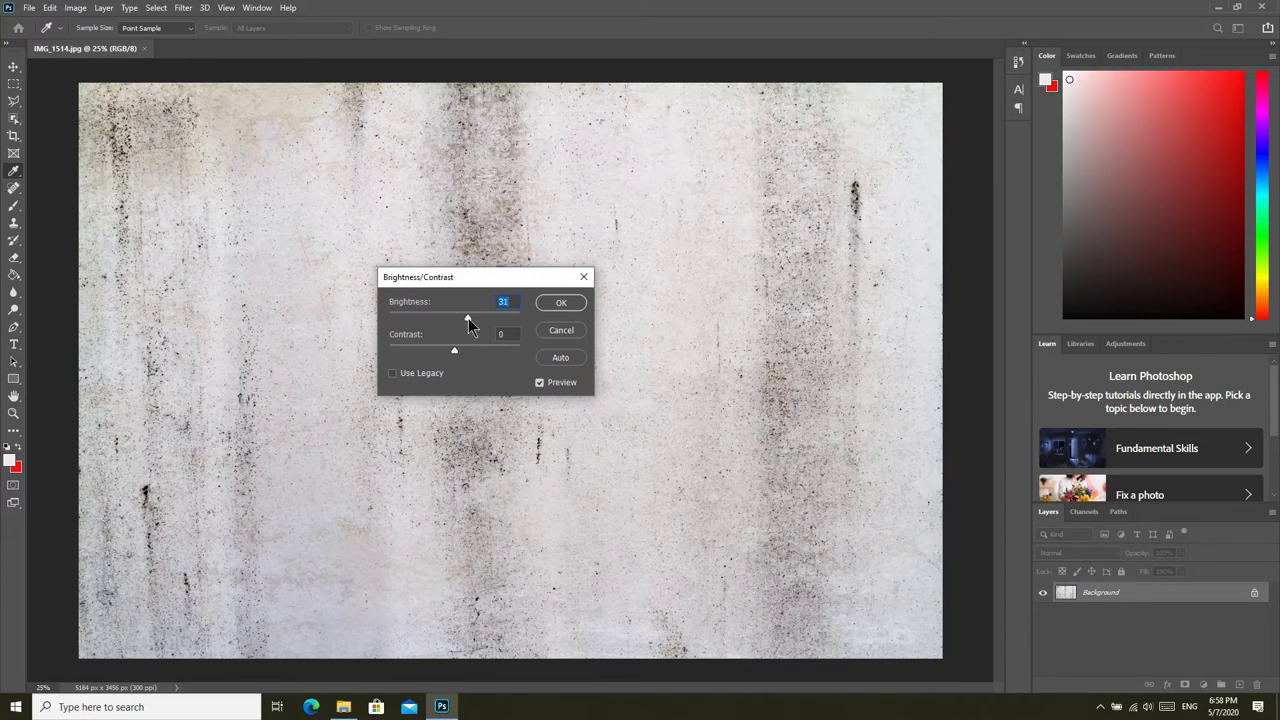
left_click_drag(468, 318, 445, 318)
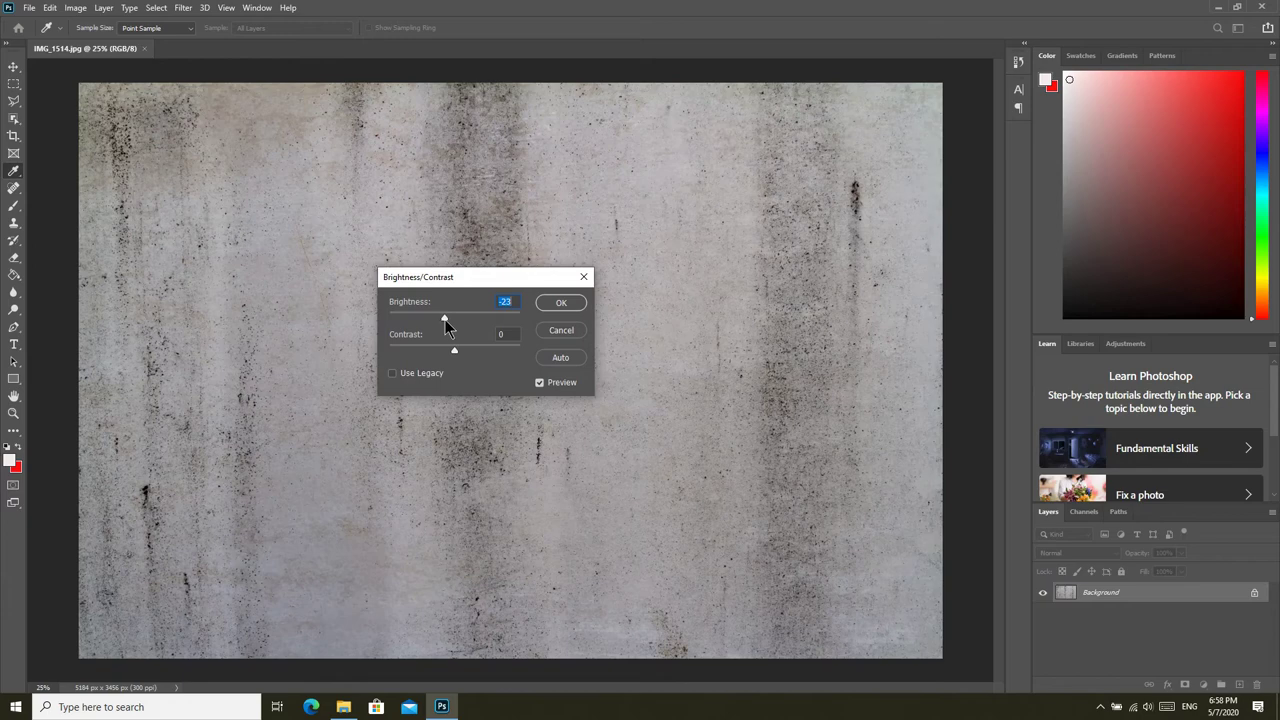
mouse_move(444, 318)
left_mouse_down()
mouse_move(458, 318)
mouse_move(446, 318)
left_mouse_up()
left_click_drag(447, 318, 462, 324)
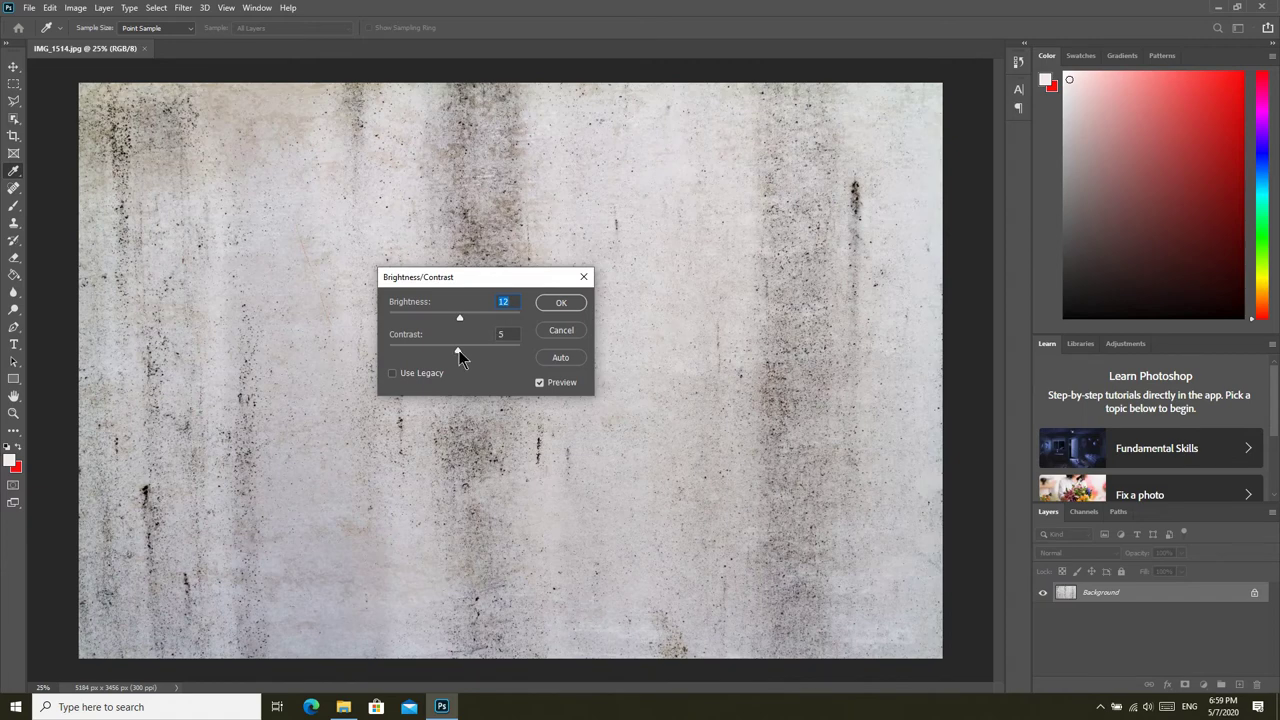
- Set Contrast to 6, drag the dialog aside to compare, and apply with Brightness 12
left_click(459, 352)
mouse_move(480, 286)
left_mouse_down()
mouse_move(800, 141)
mouse_move(516, 287)
left_mouse_up()
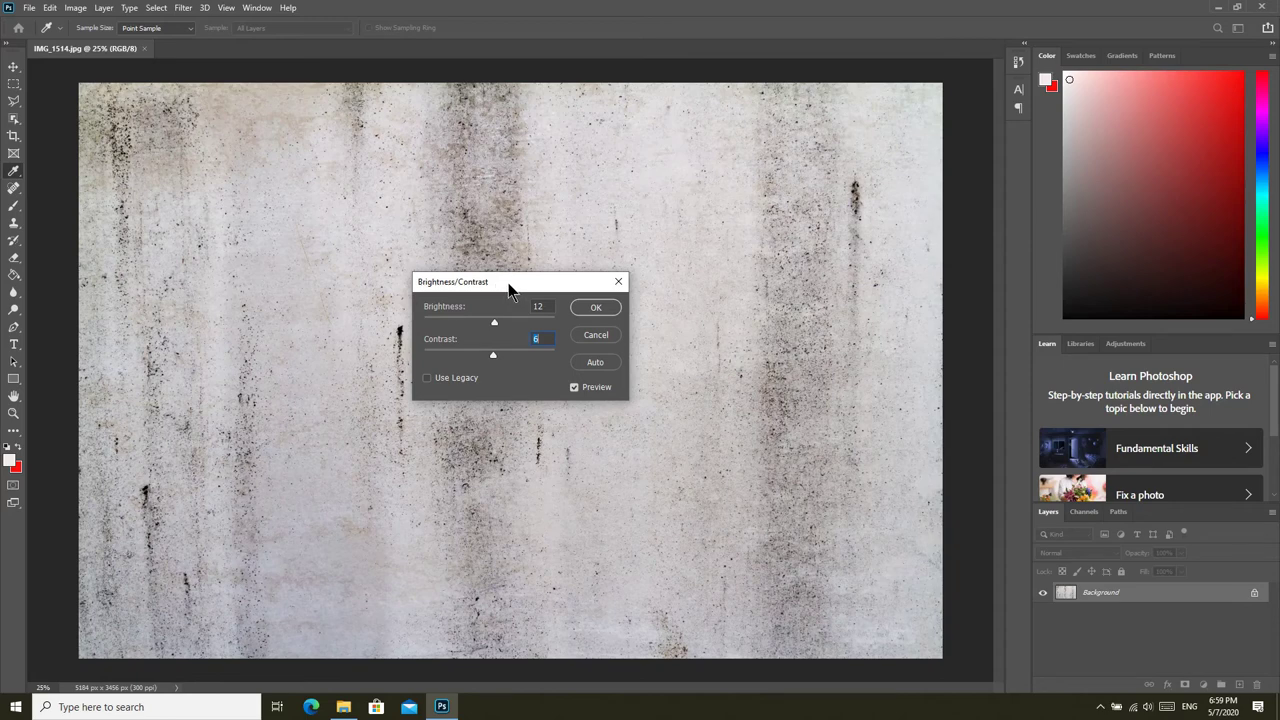
left_click_drag(503, 282, 728, 153)
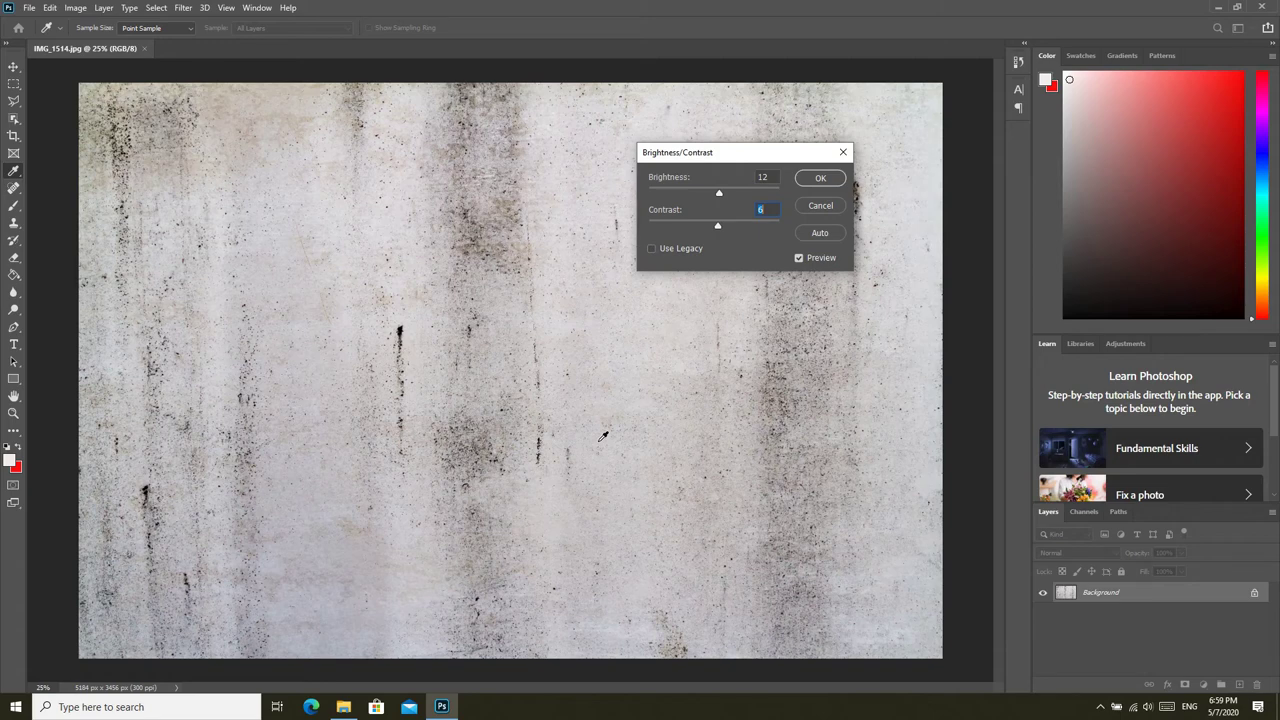
left_click(820, 180)
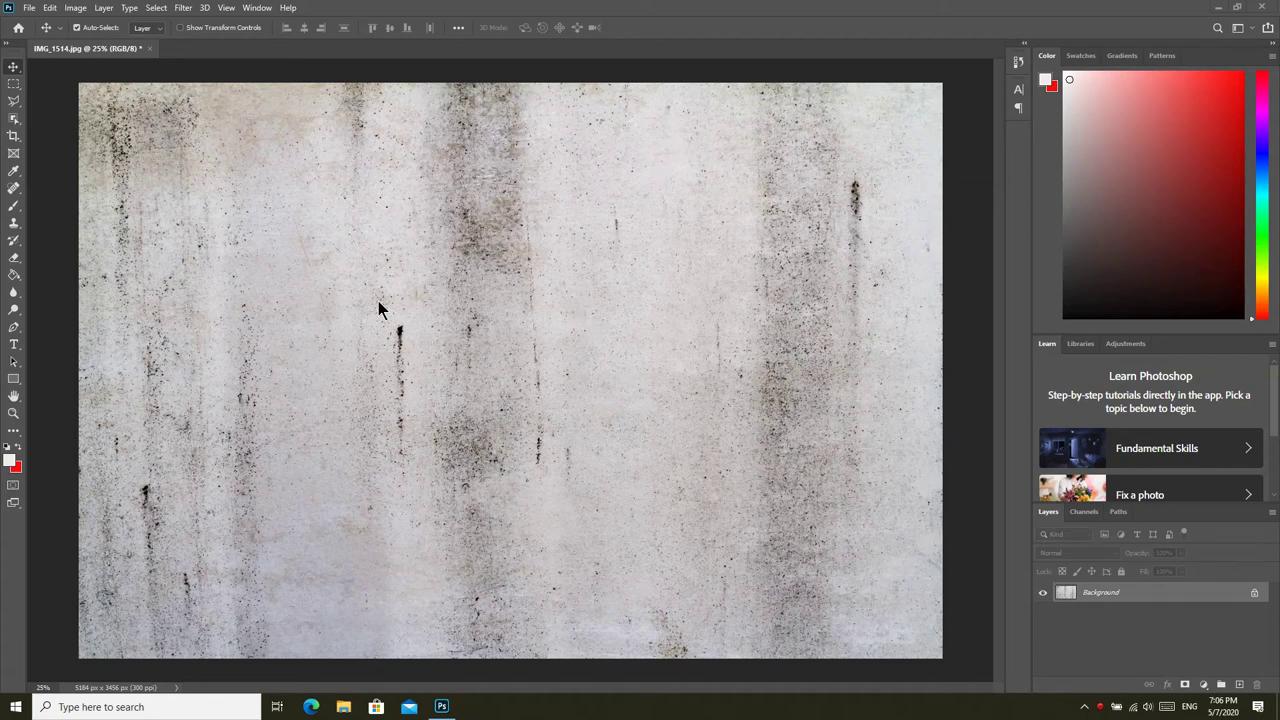
- Open Save As for IMG_1514 and set the Desktop as the save location
left_click(30, 8)
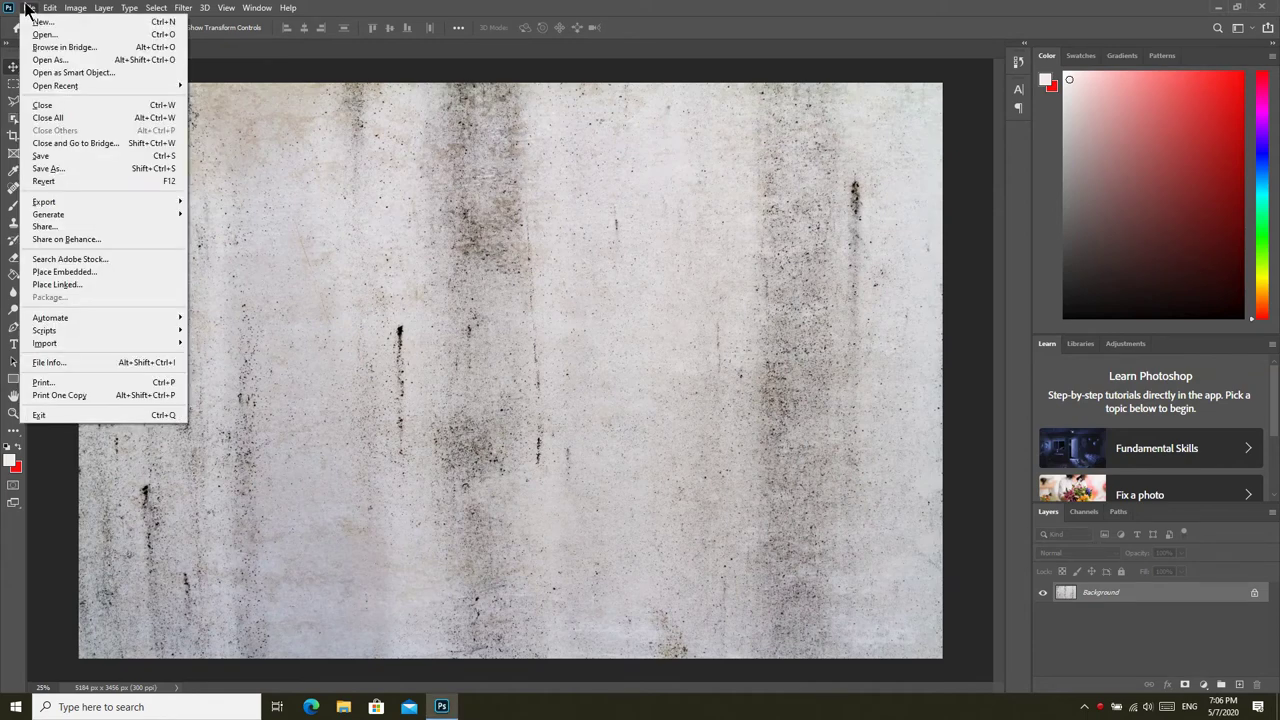
left_click(75, 170)
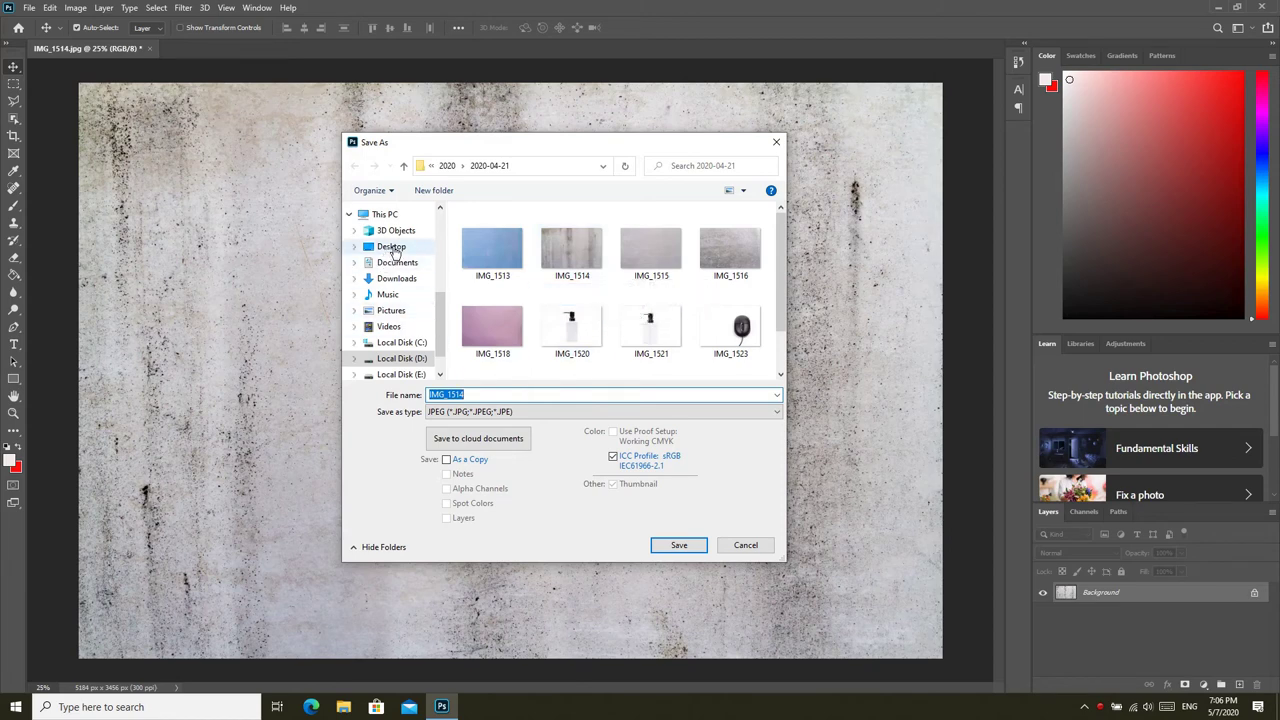
left_click(391, 247)
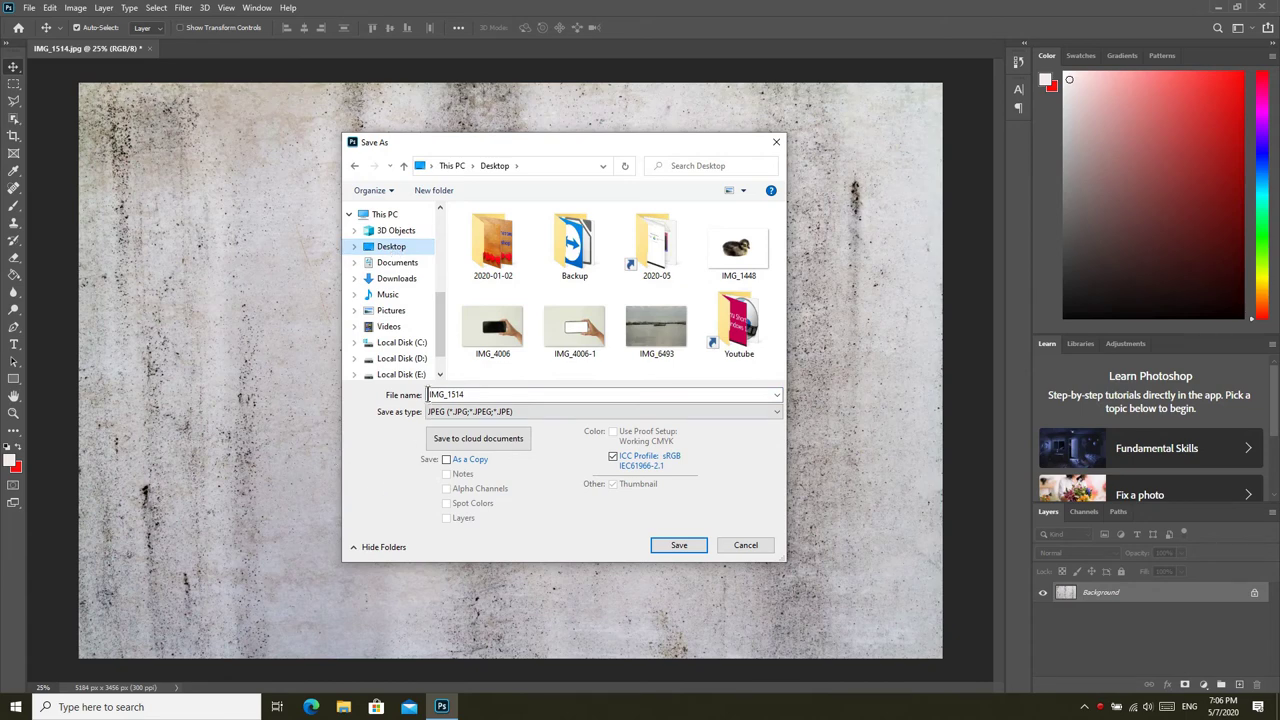
- Keep the file name IMG_1514 and save it as a JPEG to the Desktop
double_click(475, 394)
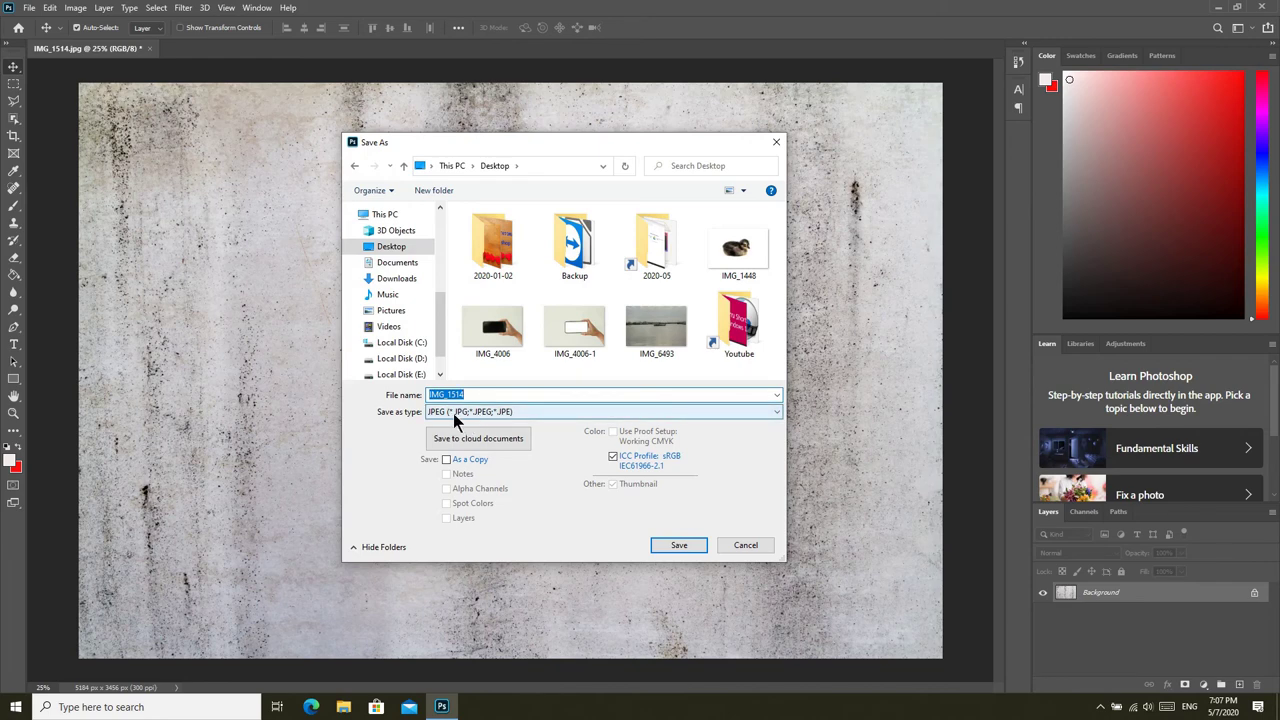
left_click(679, 547)
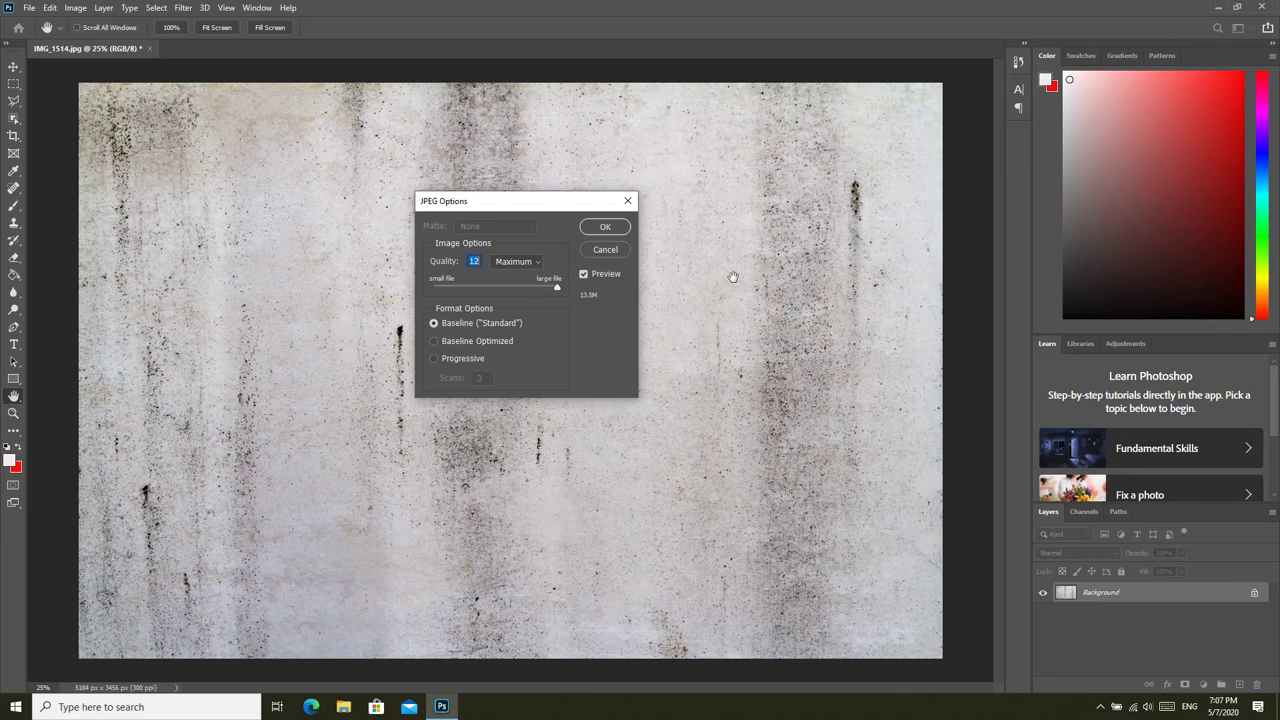
- Cycle the JPEG quality presets through Low, Medium, High and finally Maximum
left_click(540, 397)
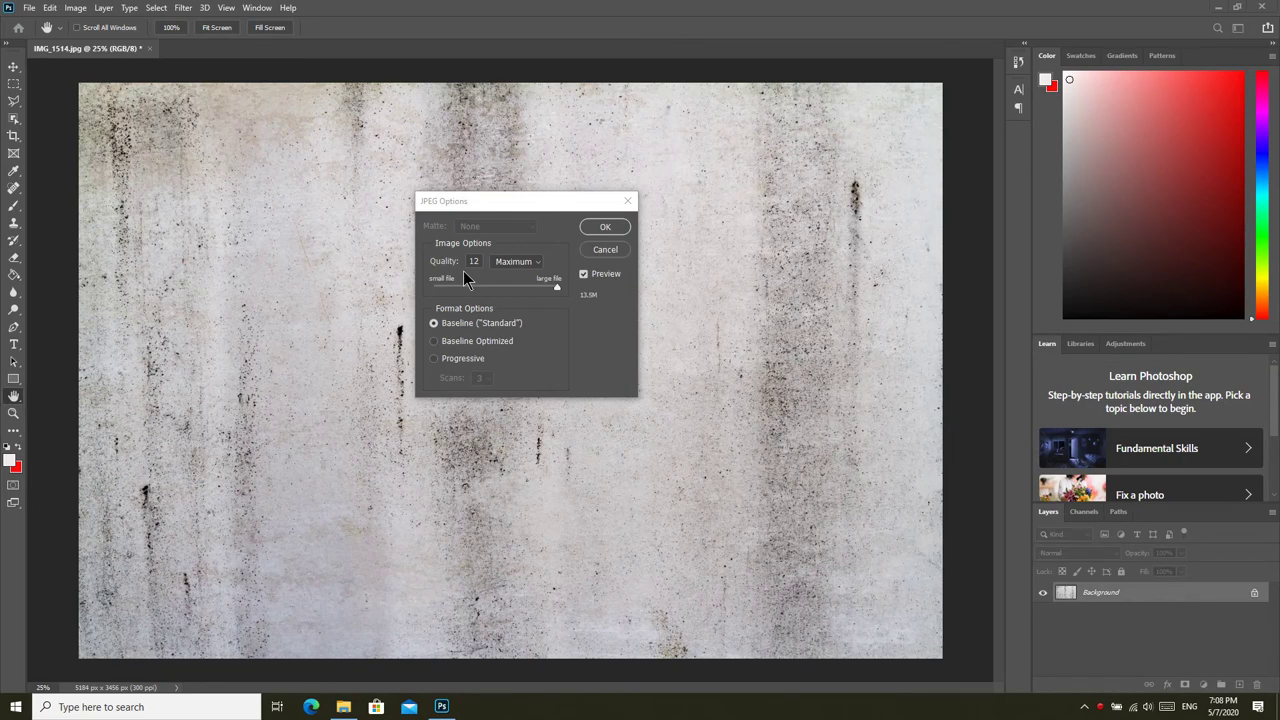
left_click(539, 266)
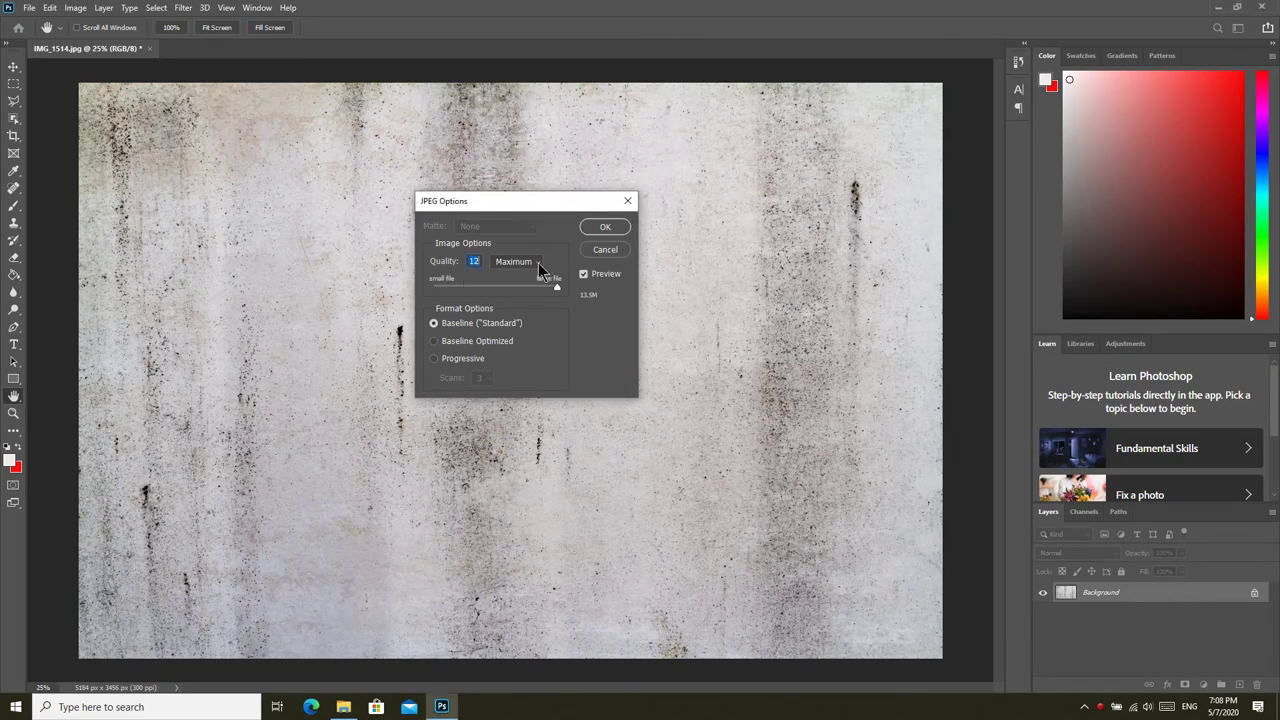
left_click(538, 263)
left_click(518, 279)
left_click(538, 262)
left_click(520, 286)
left_click(540, 262)
left_click(524, 288)
left_click(537, 264)
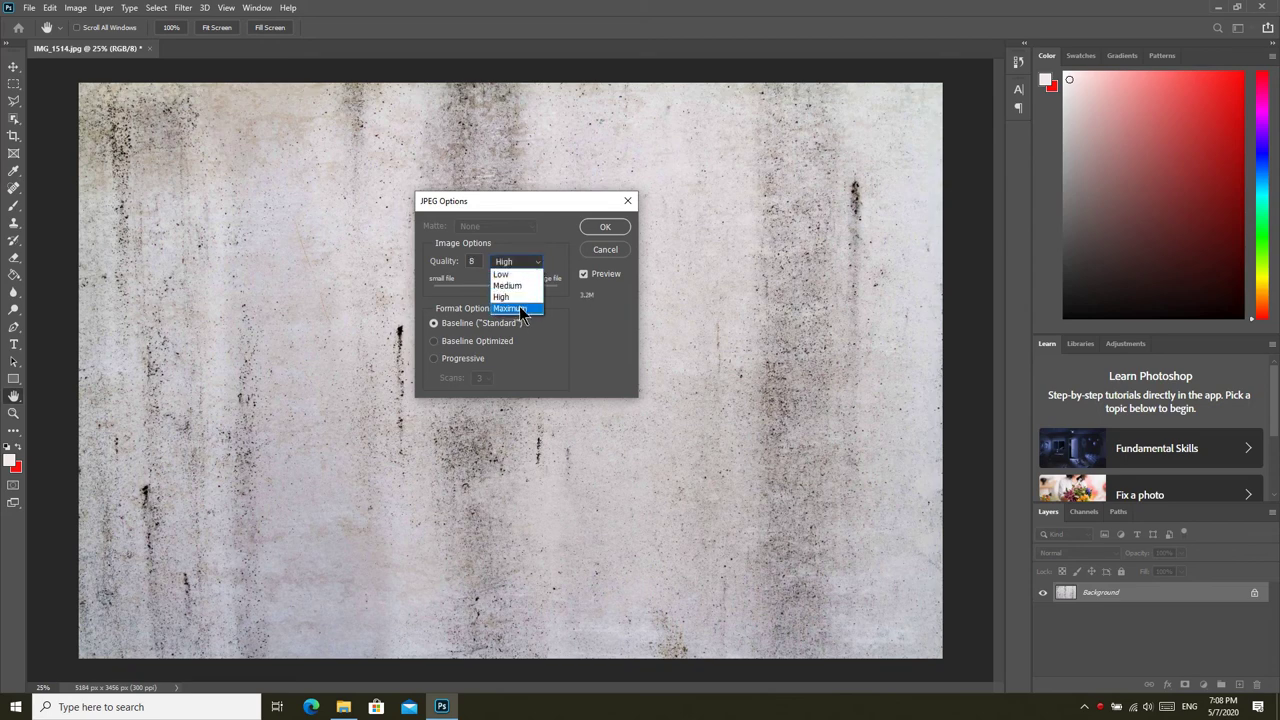
left_click(520, 310)
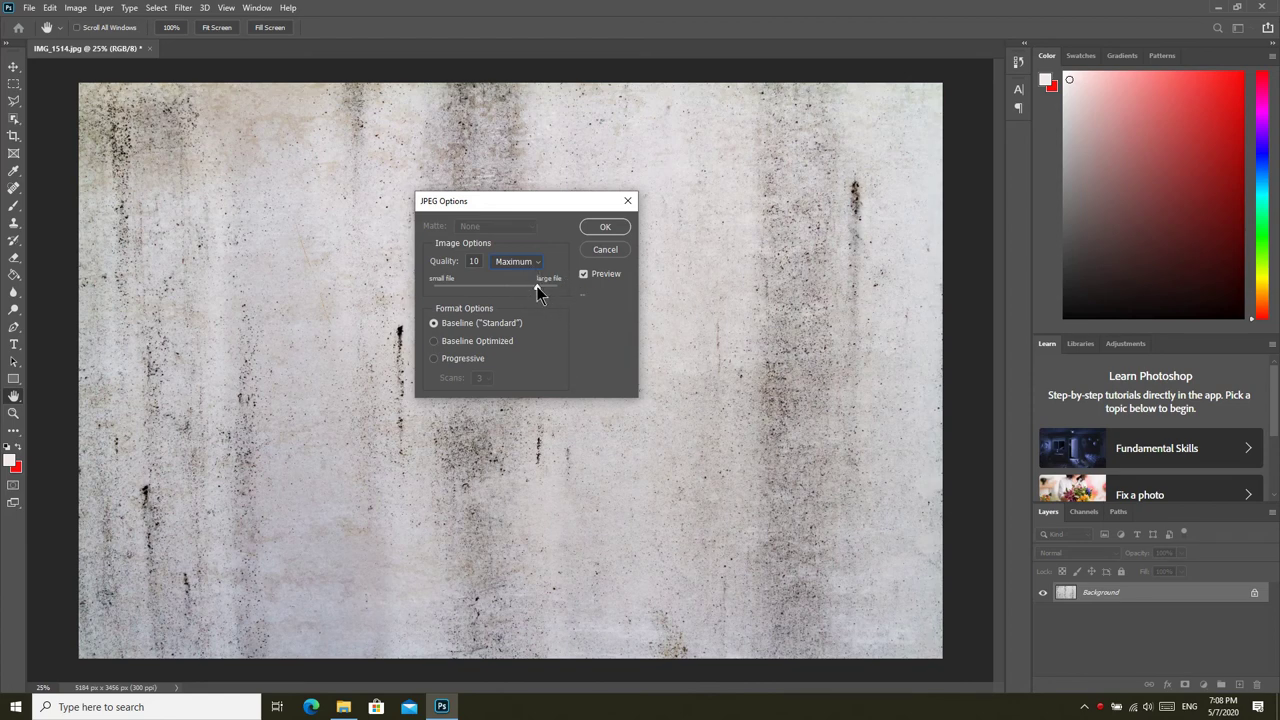
- Slide JPEG quality down to 7, return it to 12, and confirm the save
left_click_drag(538, 289, 506, 286)
left_click(503, 287)
left_click(532, 288)
left_click(557, 287)
left_click(606, 227)
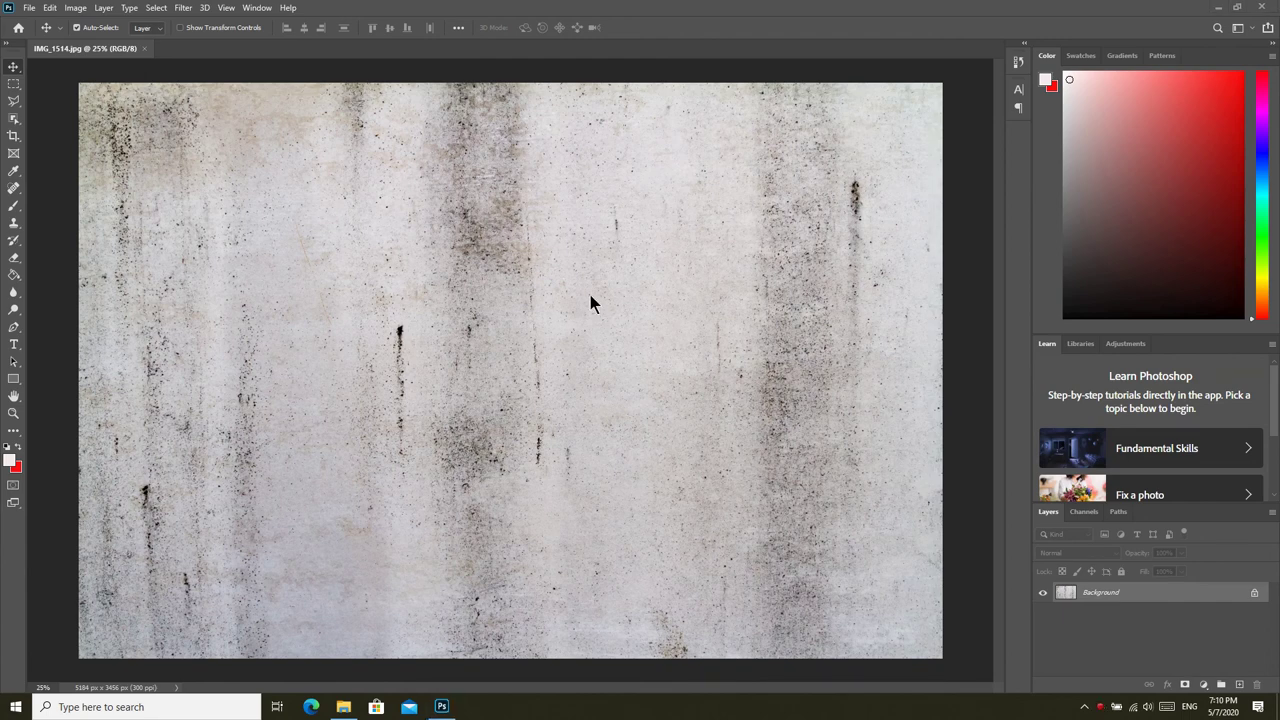
- Close the IMG_1514.jpg document tab to return to the Home screen
left_click(147, 48)
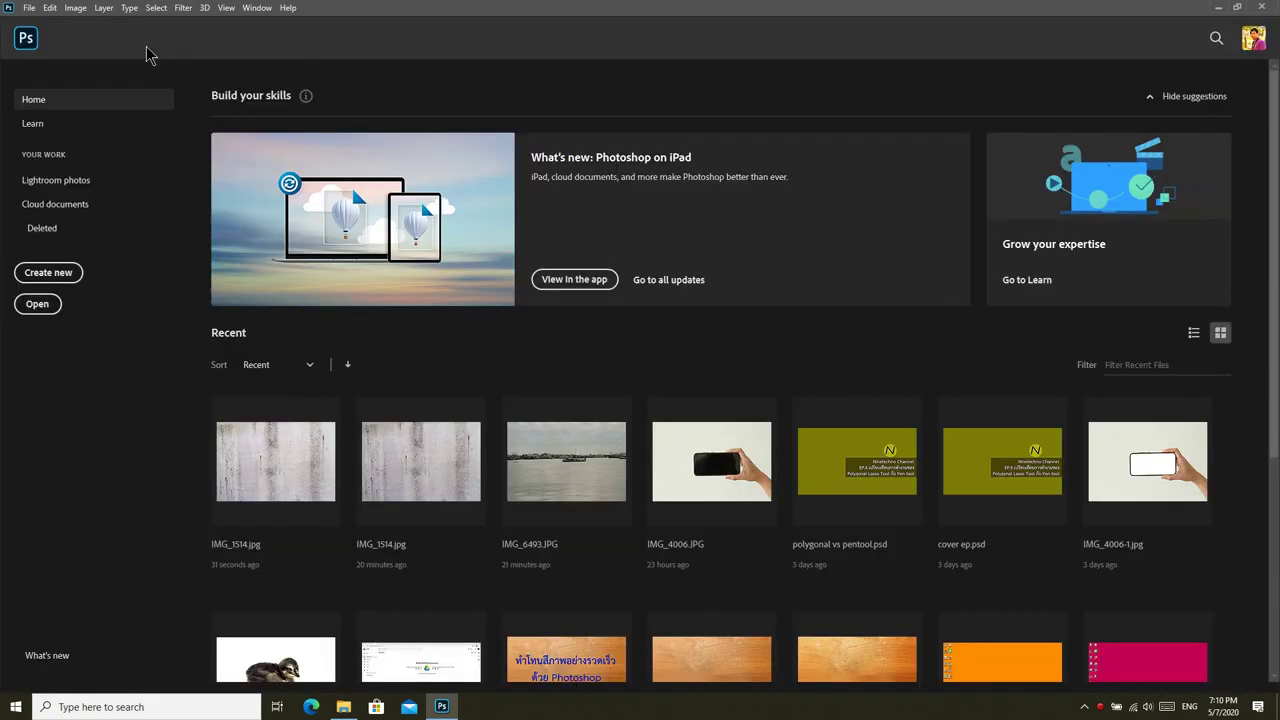
- Quit Photoshop and place the IMG_1514 desktop icon beside Microsoft Edge
left_click(1263, 12)
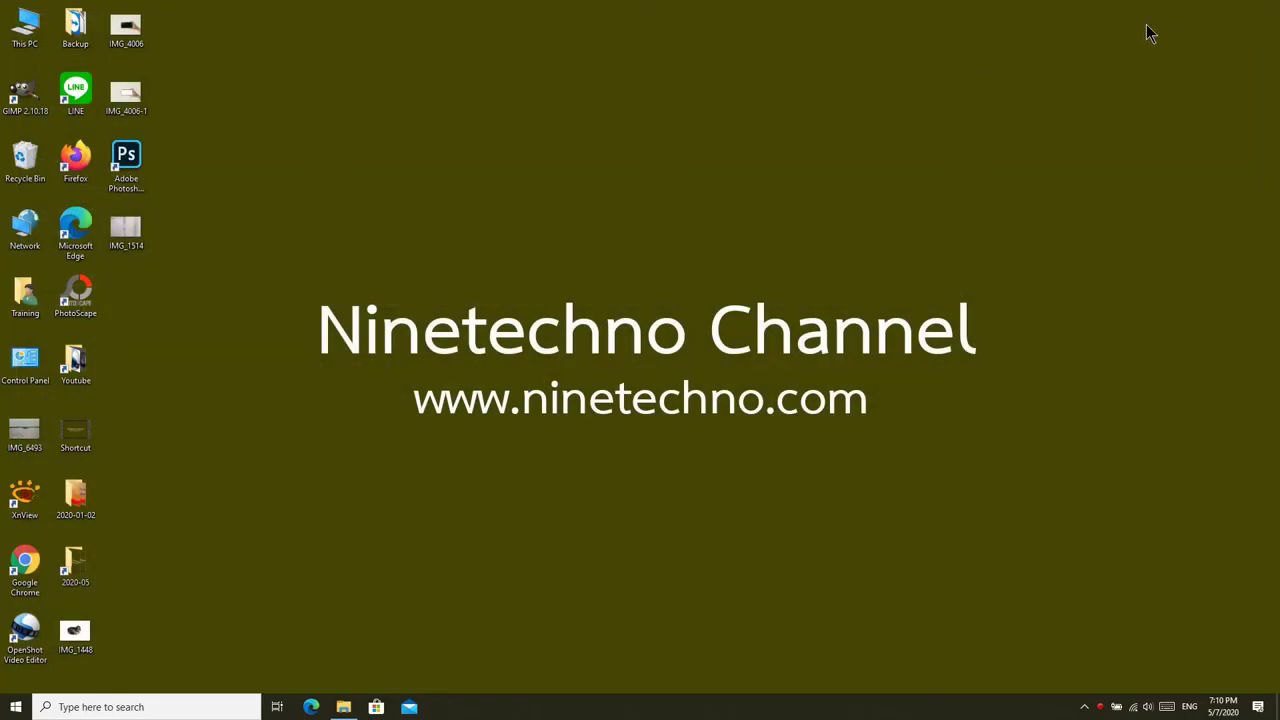
left_click_drag(125, 235, 678, 245)
mouse_move(683, 230)
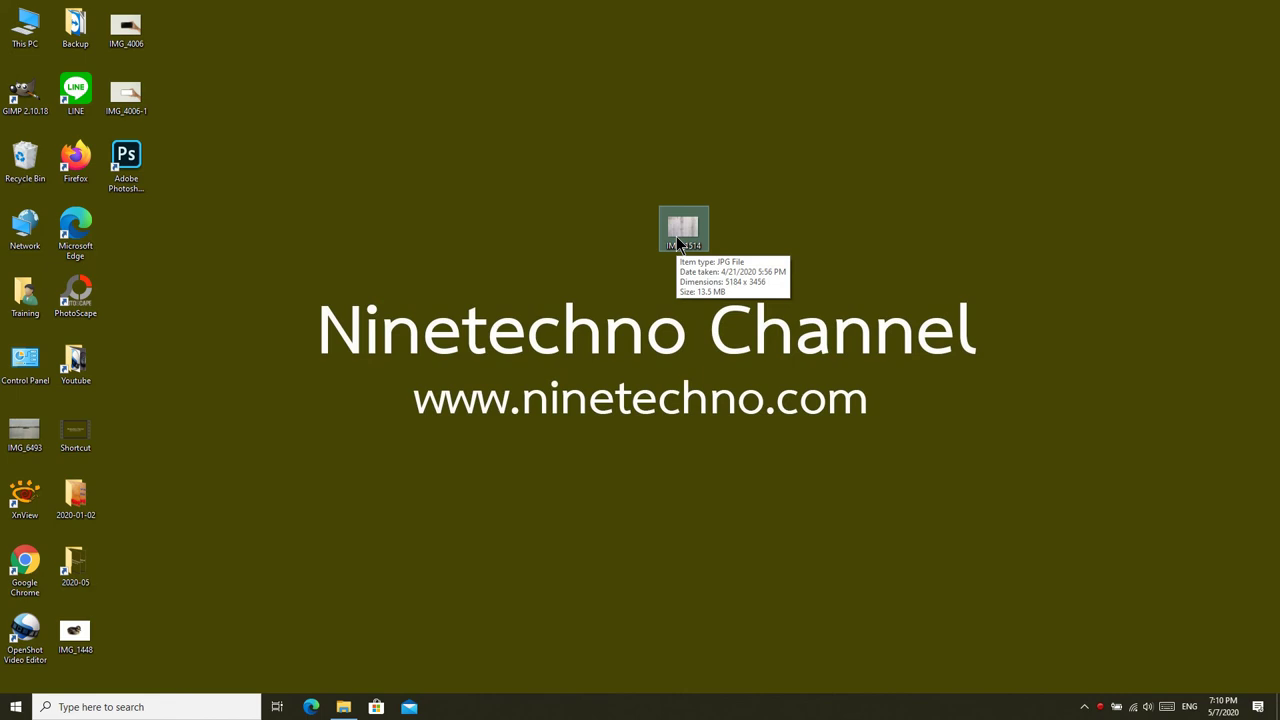
left_click_drag(678, 243, 122, 244)
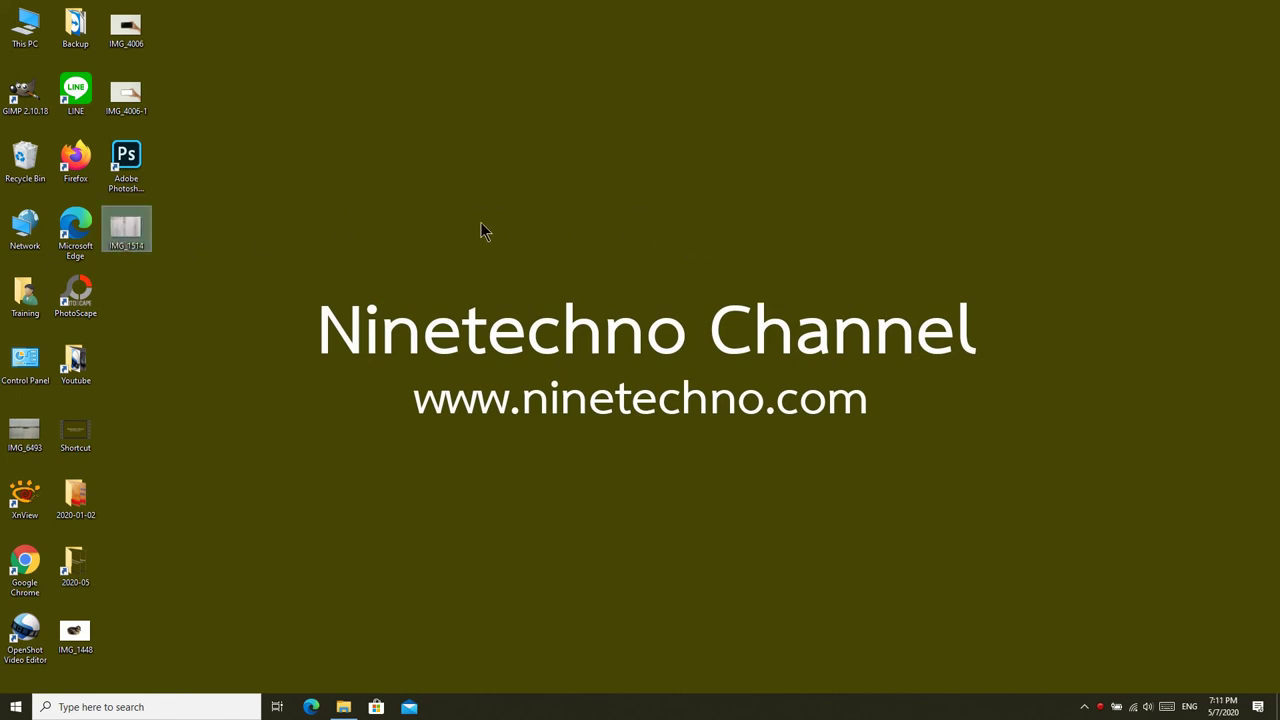